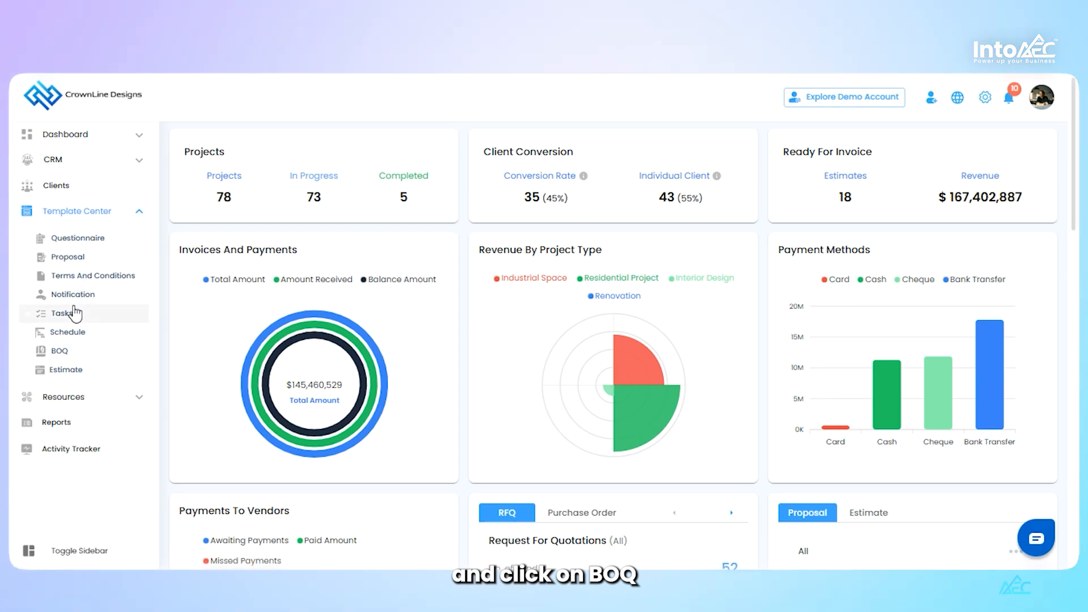
Open the BOQ template library, look through its line items and show the My Items list
{"action": "left_click", "coordinate": [73, 361]}
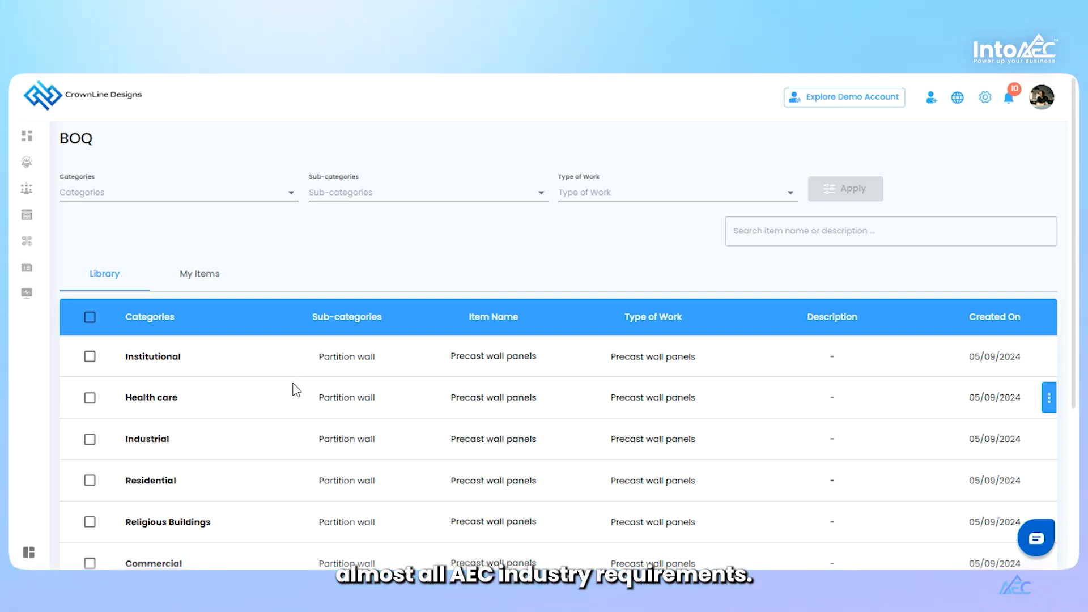
{"action": "scroll", "coordinate": [296, 390], "scroll_direction": "down", "scroll_amount": 2}
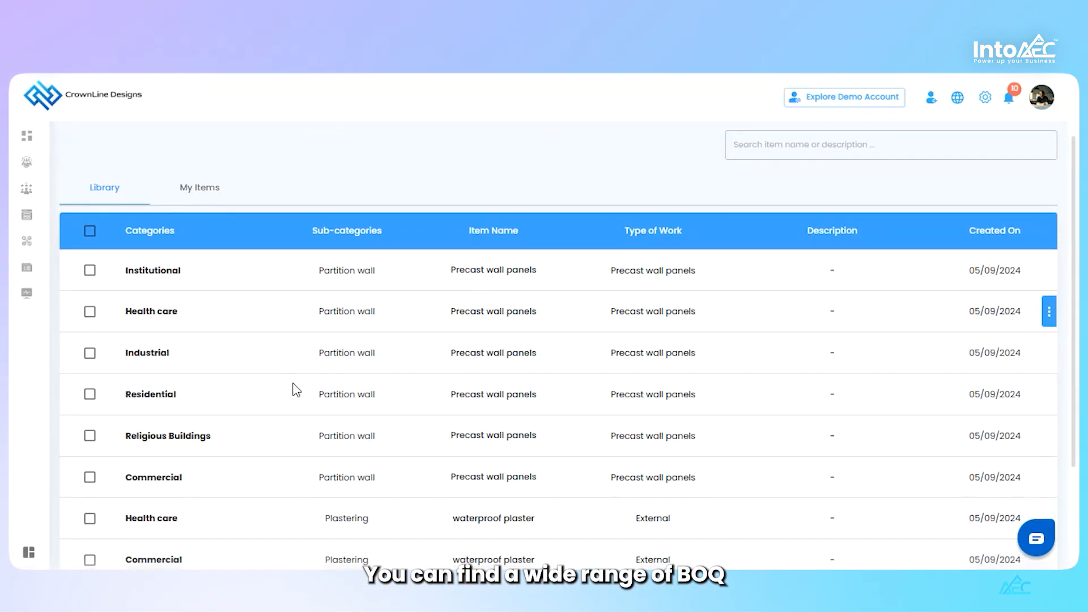
{"action": "scroll", "coordinate": [295, 390], "scroll_direction": "down", "scroll_amount": 2}
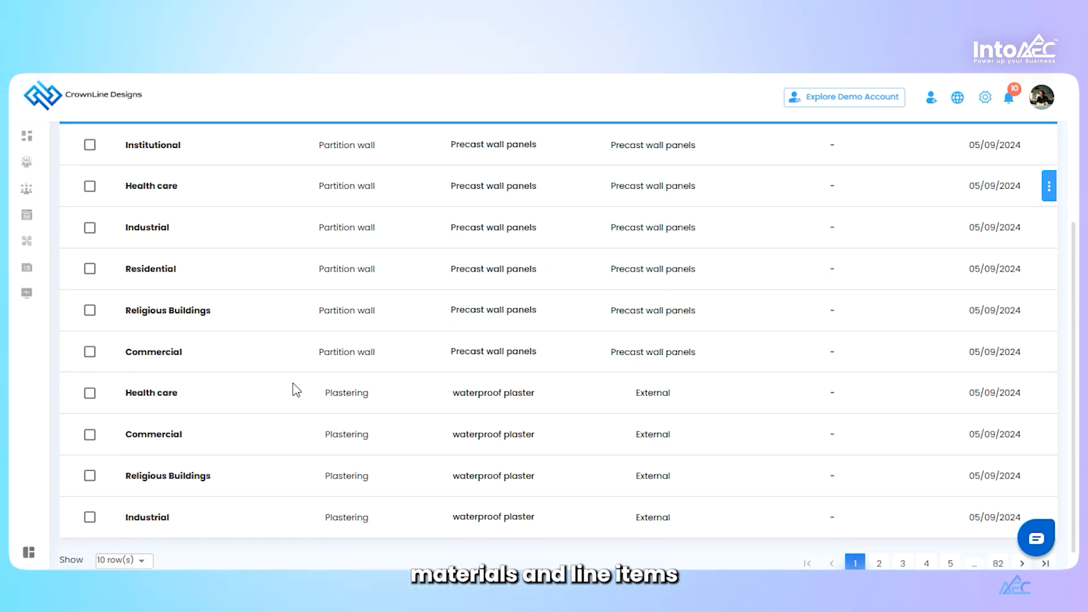
{"action": "scroll", "coordinate": [296, 390], "scroll_direction": "up", "scroll_amount": 4}
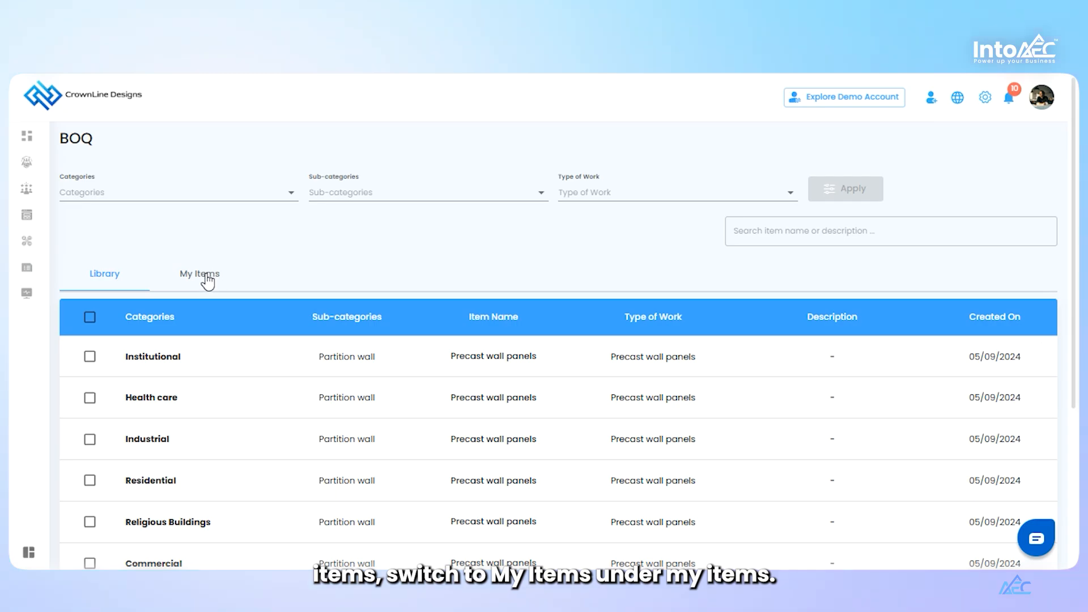
{"action": "left_click", "coordinate": [206, 280]}
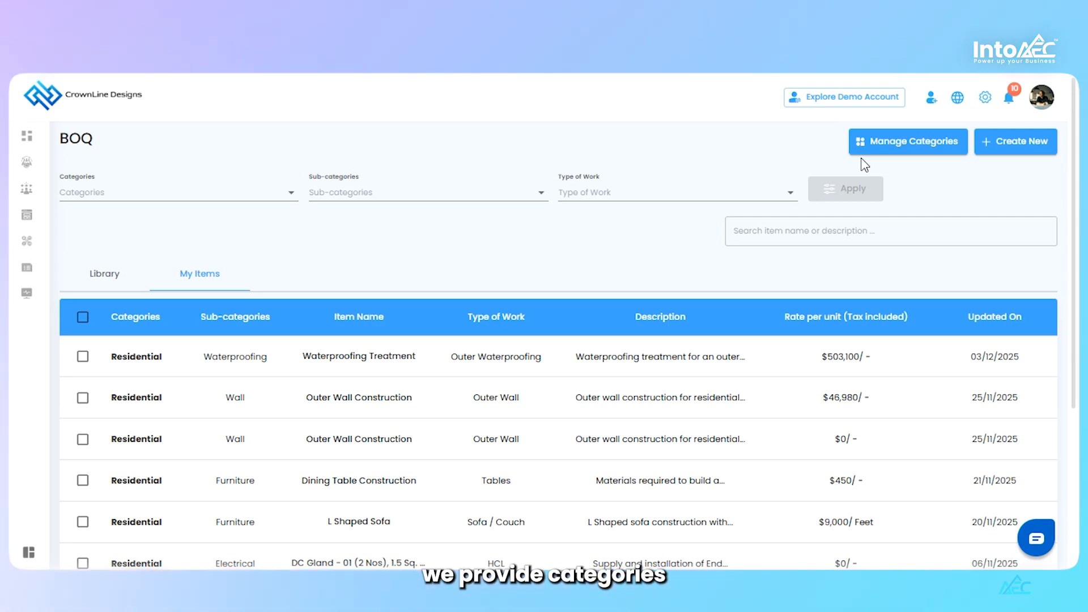
Review the options of the Categories, Sub-categories and Type of Work filters, with all categories selected
{"action": "left_click", "coordinate": [239, 193]}
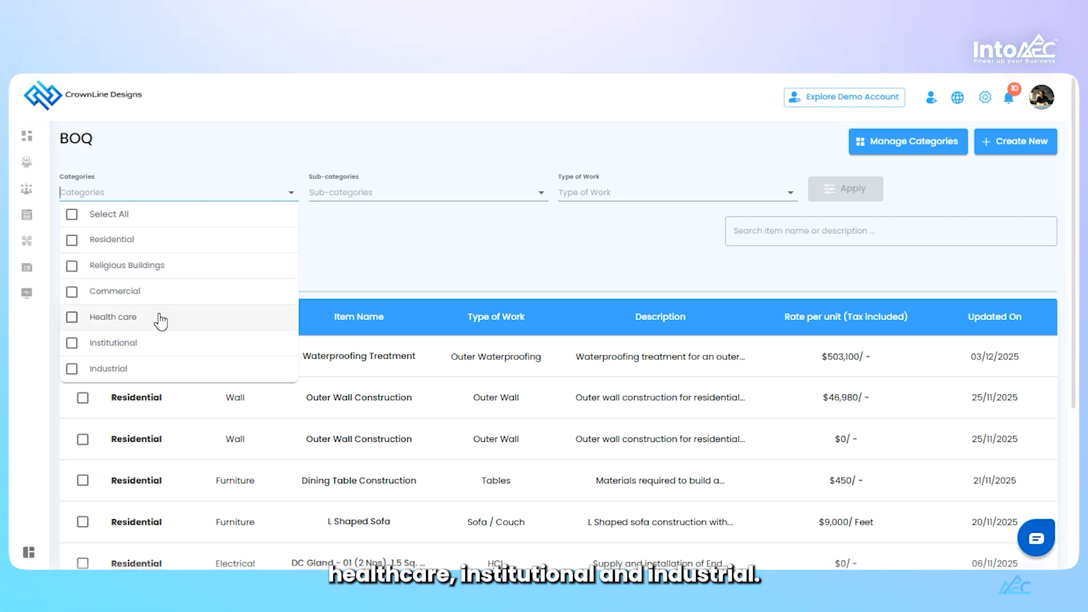
{"action": "left_click", "coordinate": [457, 194]}
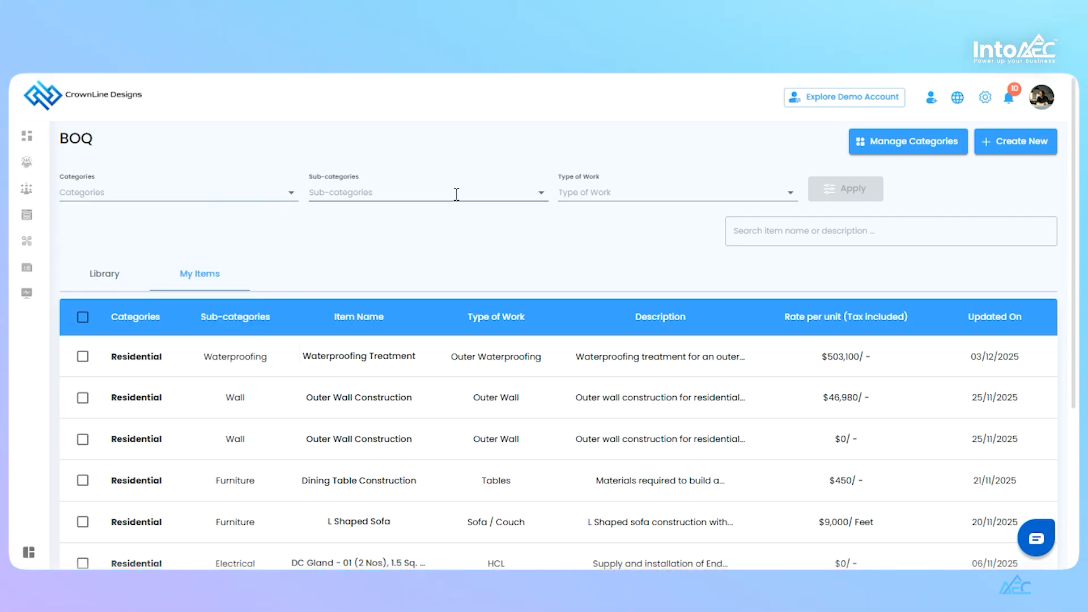
{"action": "left_click", "coordinate": [259, 185]}
{"action": "left_click", "coordinate": [72, 214]}
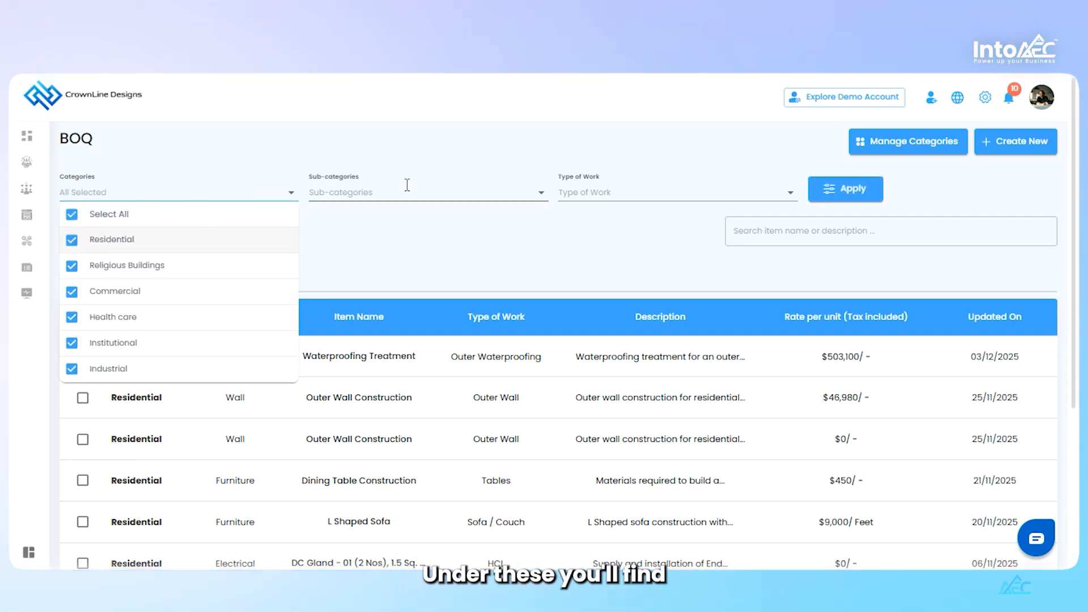
{"action": "left_click", "coordinate": [407, 184]}
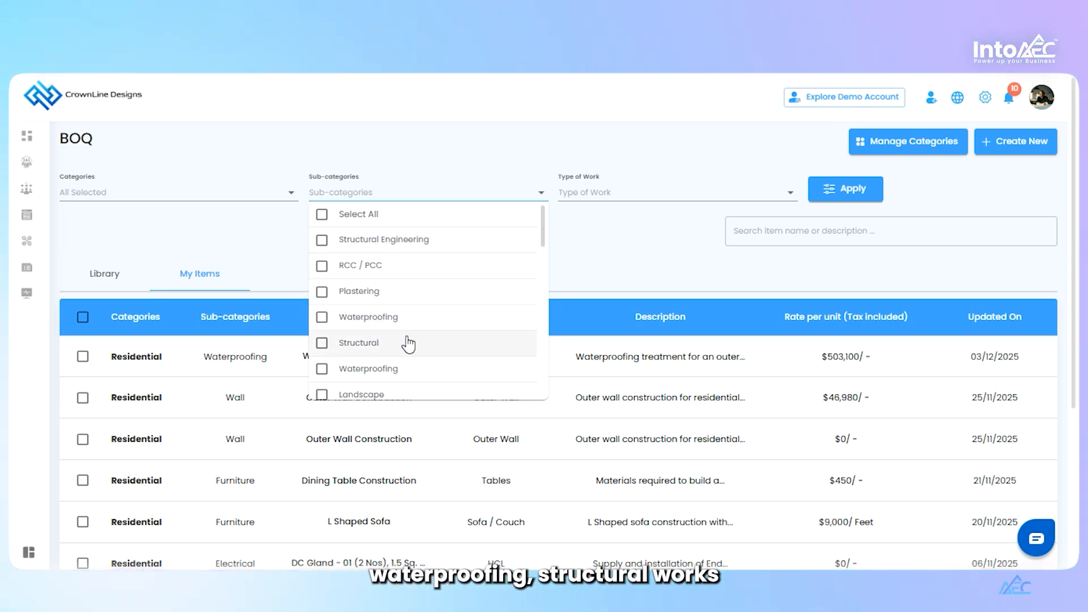
{"action": "left_click", "coordinate": [619, 266]}
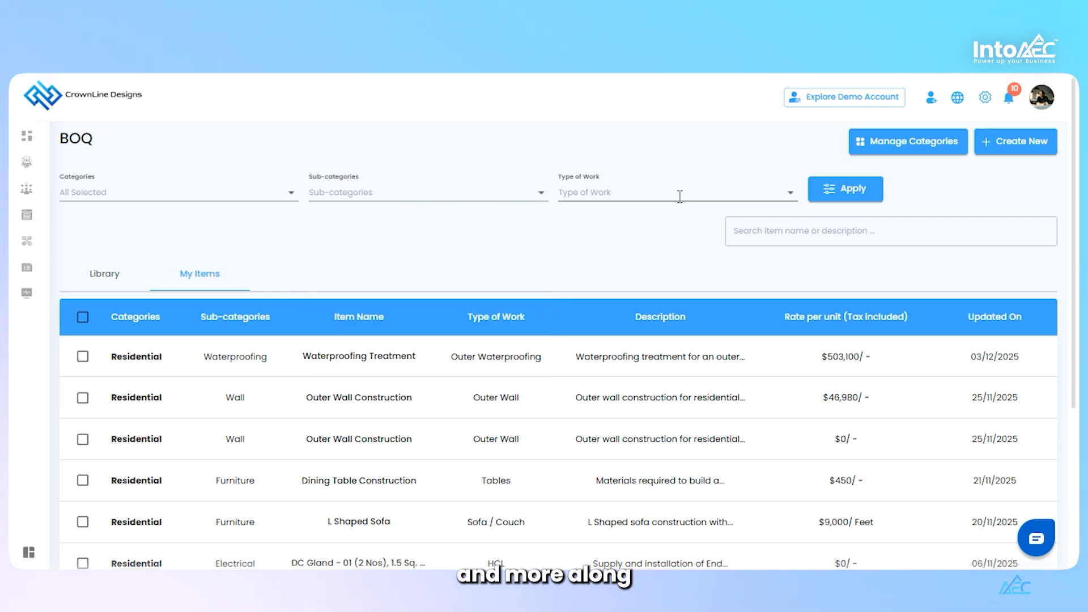
{"action": "left_click", "coordinate": [680, 196]}
{"action": "left_click", "coordinate": [647, 264]}
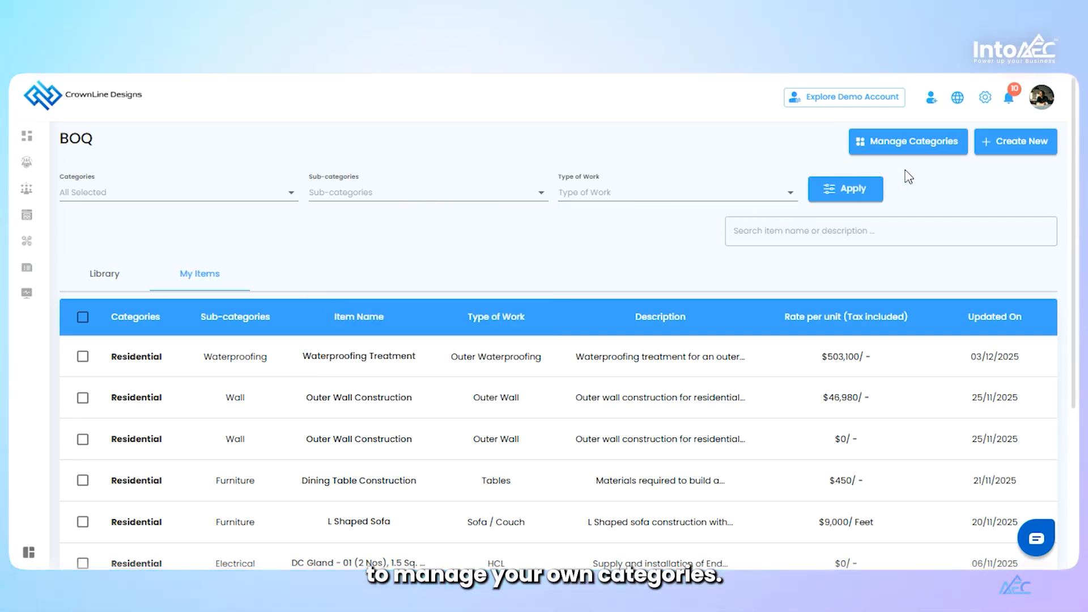
Open the category manager and look through the existing categories, sub-categories and types of work
{"action": "left_click", "coordinate": [914, 143]}
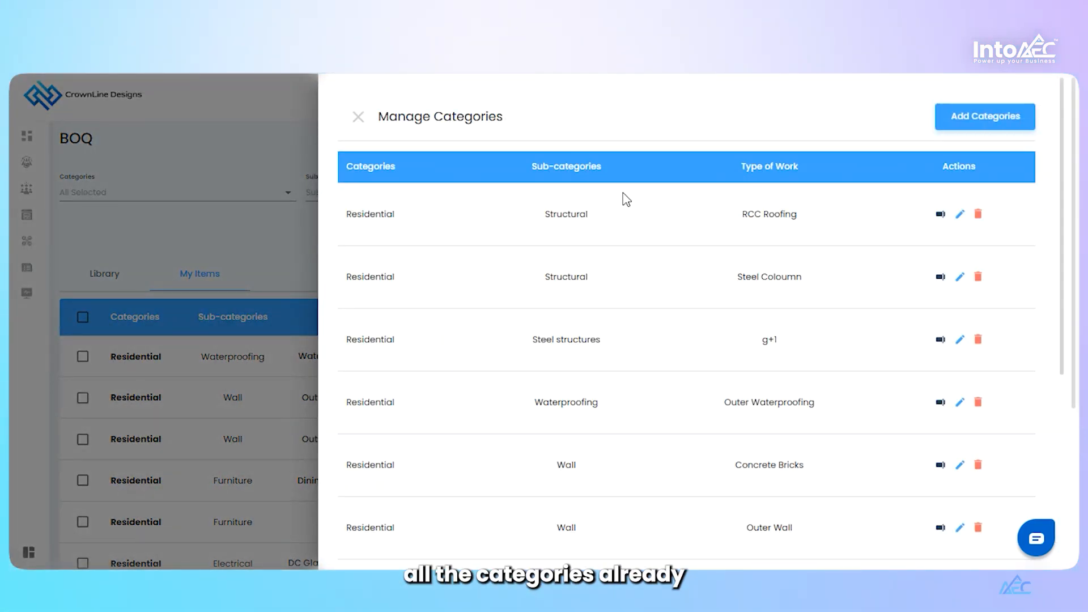
{"action": "scroll", "coordinate": [627, 199], "scroll_direction": "down", "scroll_amount": 5}
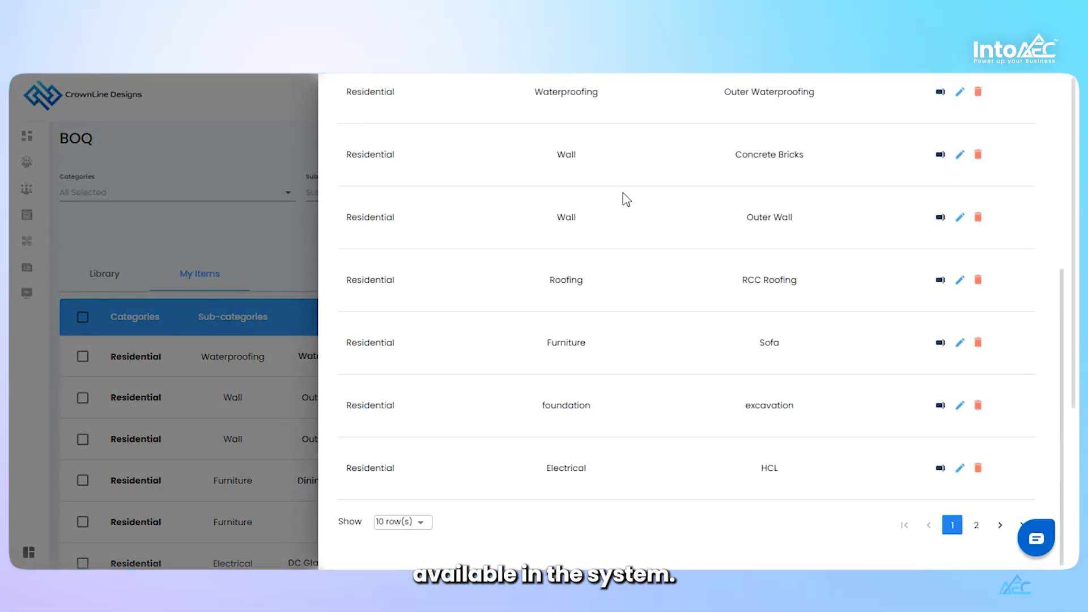
{"action": "scroll", "coordinate": [626, 199], "scroll_direction": "down", "scroll_amount": 3}
{"action": "scroll", "coordinate": [622, 199], "scroll_direction": "up", "scroll_amount": 6}
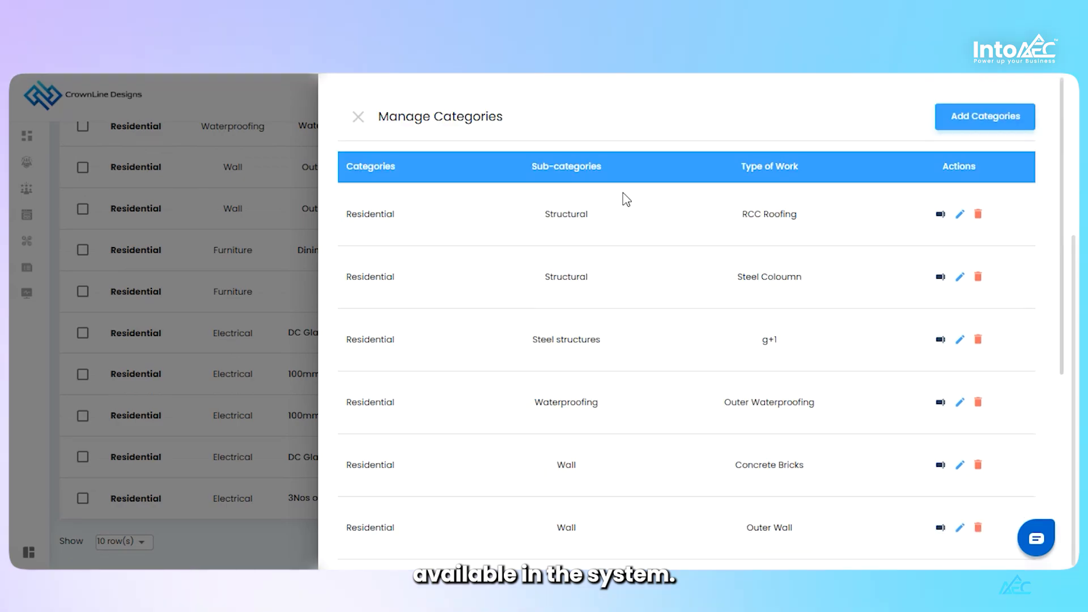
Try to add a Residential category entry with sub-category False Ceiling and type of work Gypsum, and leave the category manager
{"action": "left_click", "coordinate": [958, 119]}
{"action": "left_click", "coordinate": [567, 283]}
{"action": "type", "text": "Archite"}
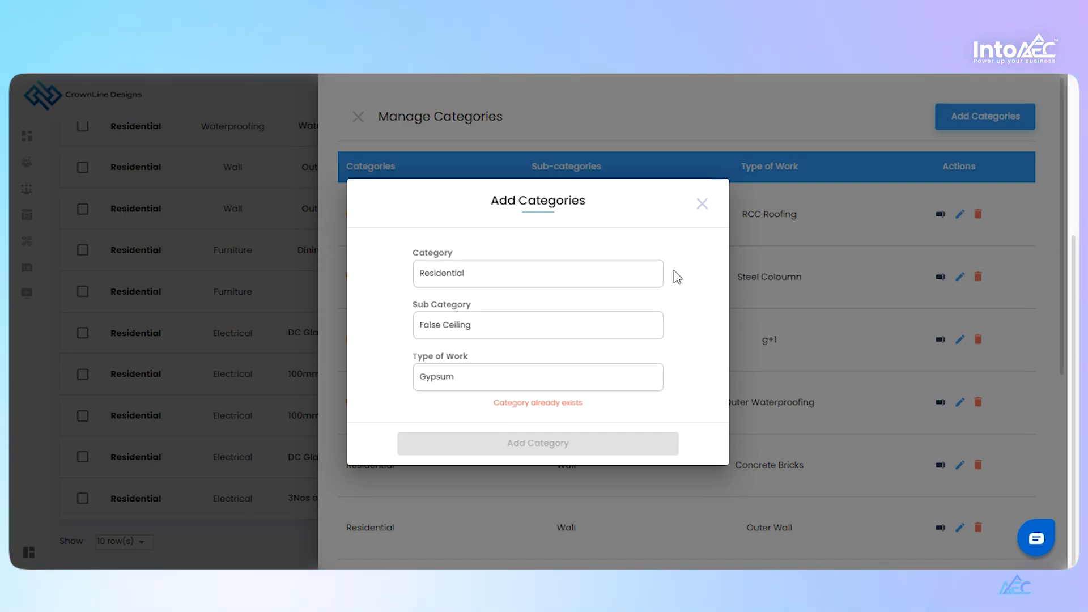
{"action": "left_click", "coordinate": [706, 212]}
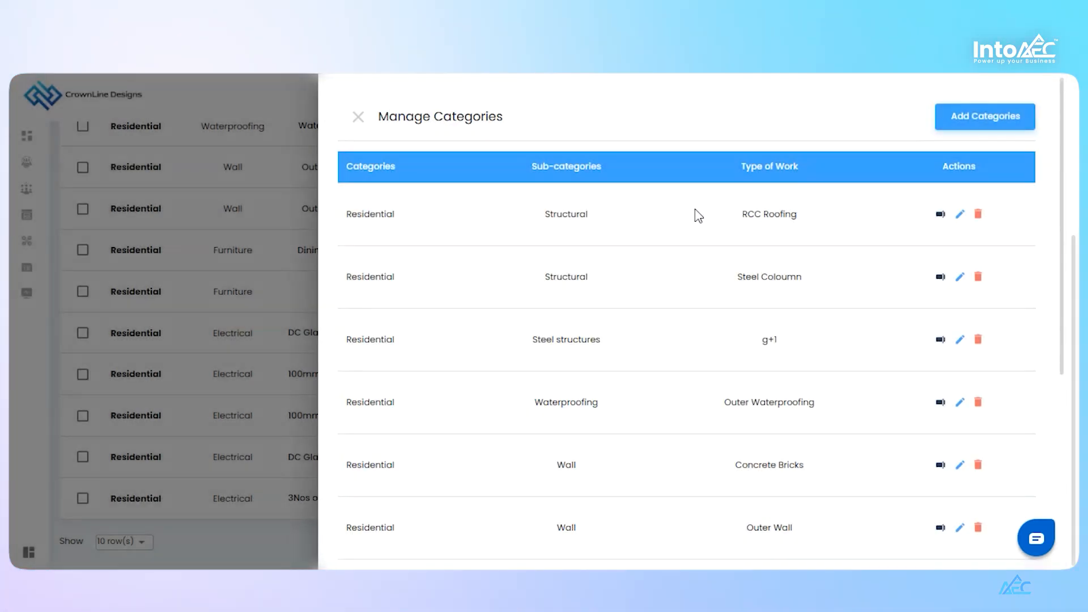
{"action": "left_click", "coordinate": [360, 115]}
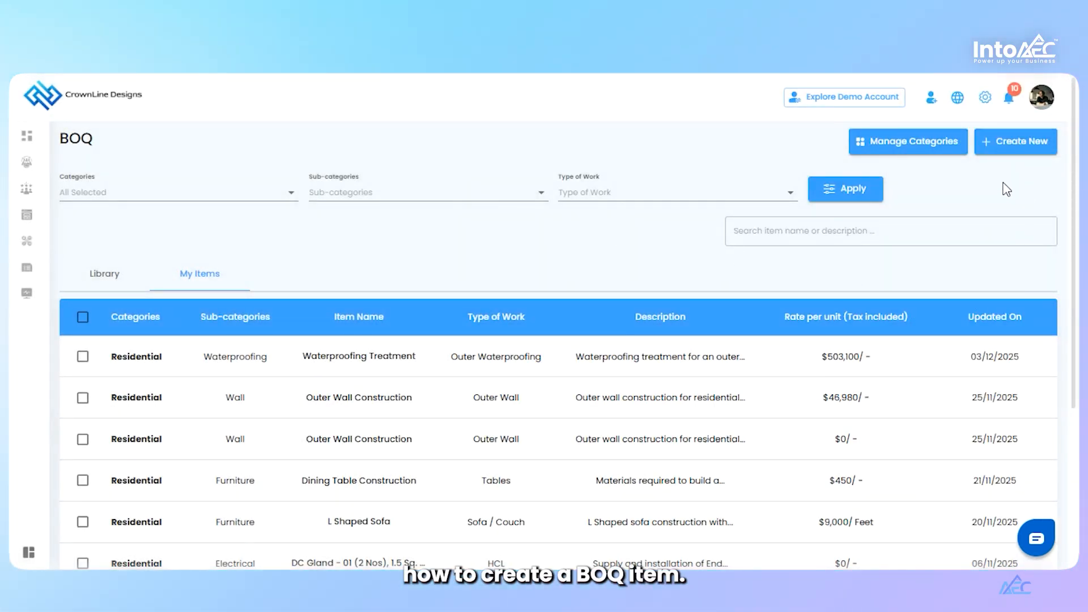
Start a new BOQ item in the Architectural category and add False Ceiling as its new sub-category
{"action": "left_click", "coordinate": [1022, 148]}
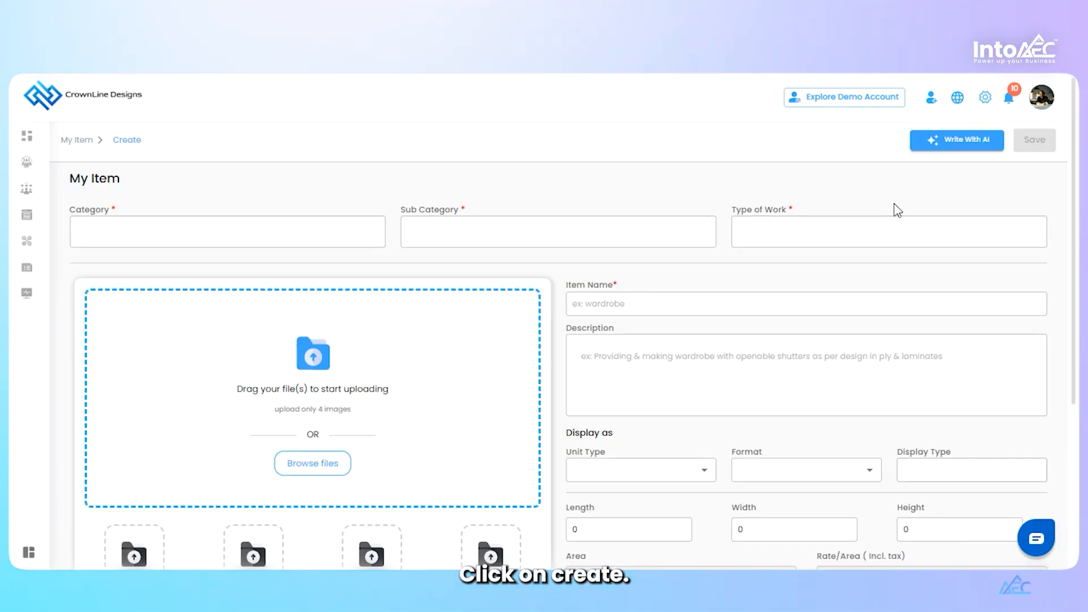
{"action": "left_click", "coordinate": [262, 224]}
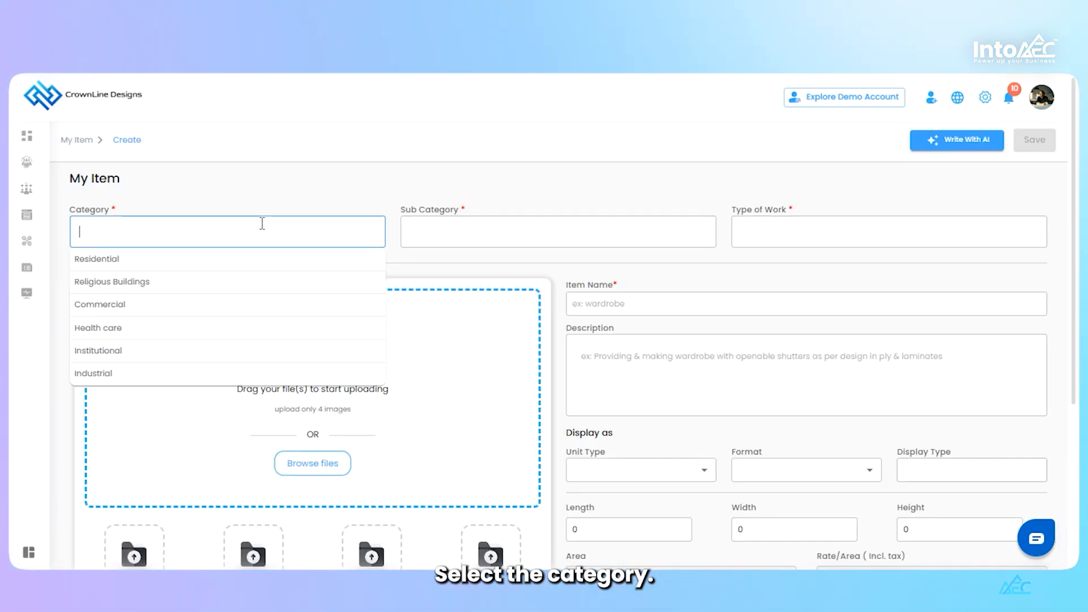
{"action": "type", "text": "ar"}
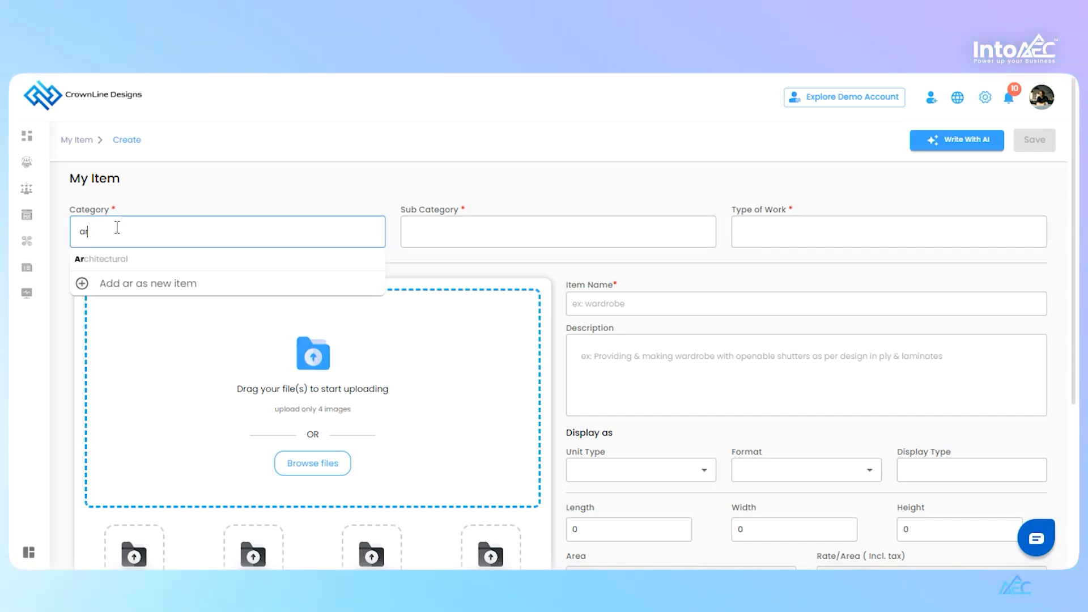
{"action": "left_click", "coordinate": [107, 258]}
{"action": "left_click", "coordinate": [474, 226]}
{"action": "type", "text": "Fal"}
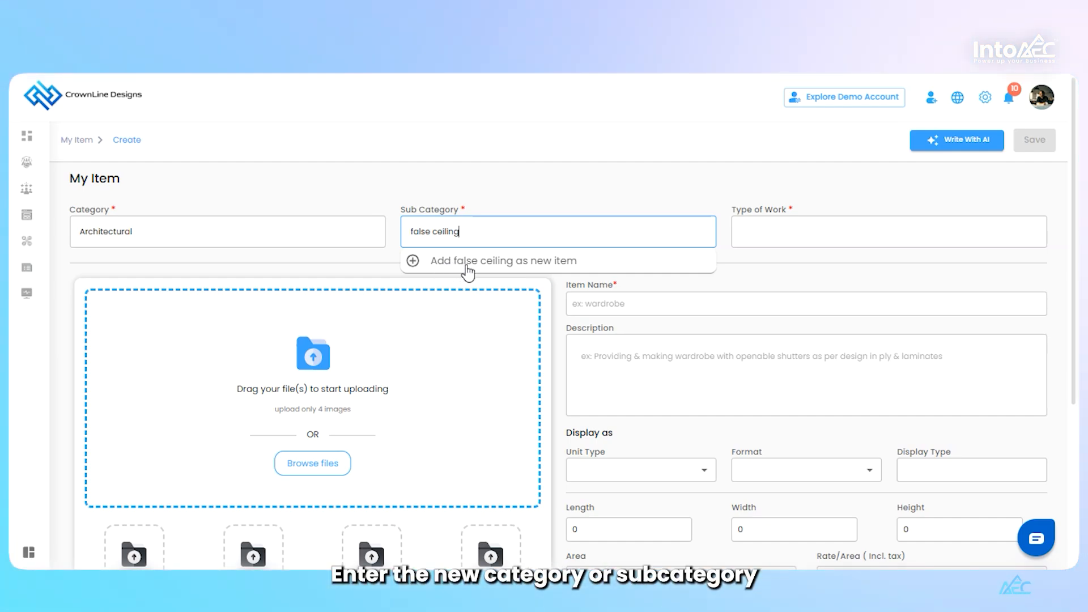
{"action": "left_click", "coordinate": [503, 266]}
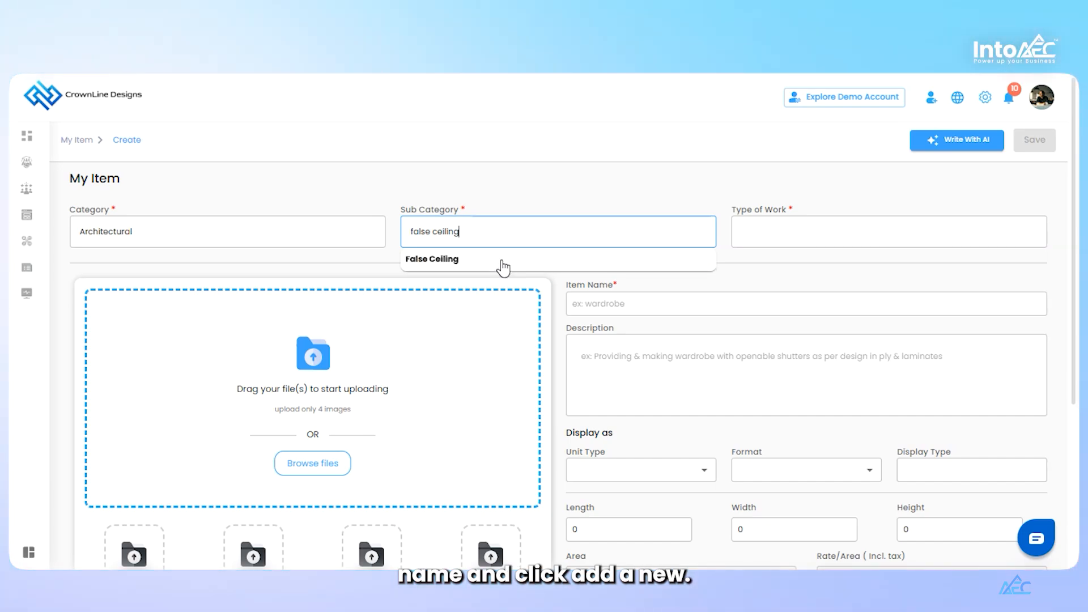
{"action": "left_click", "coordinate": [503, 267]}
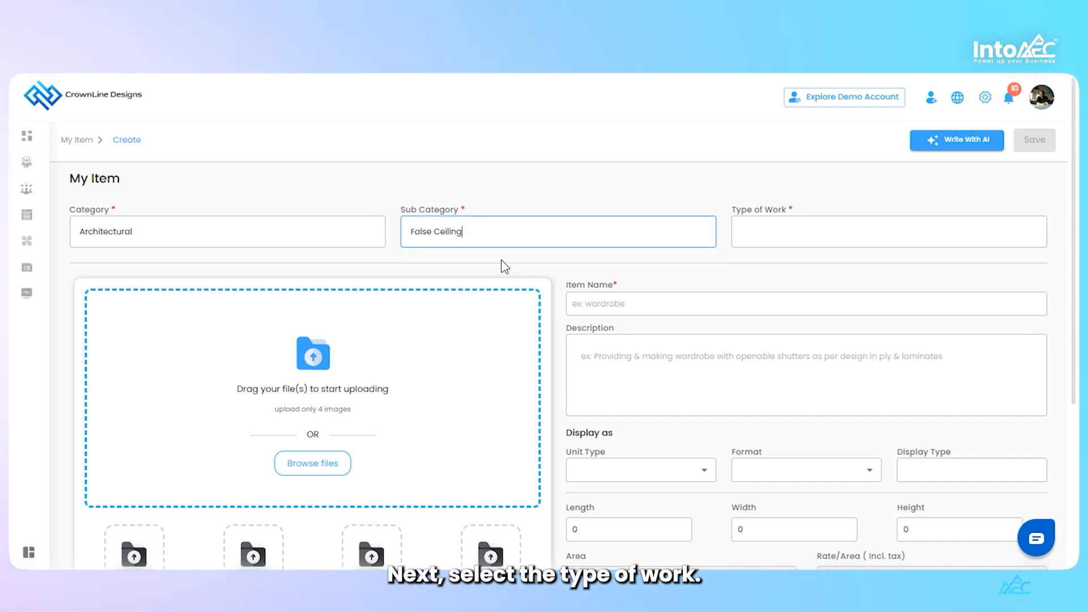
Set the item's type of work to Grid, adding it as a new entry
{"action": "left_click", "coordinate": [788, 237]}
{"action": "type", "text": "Grid"}
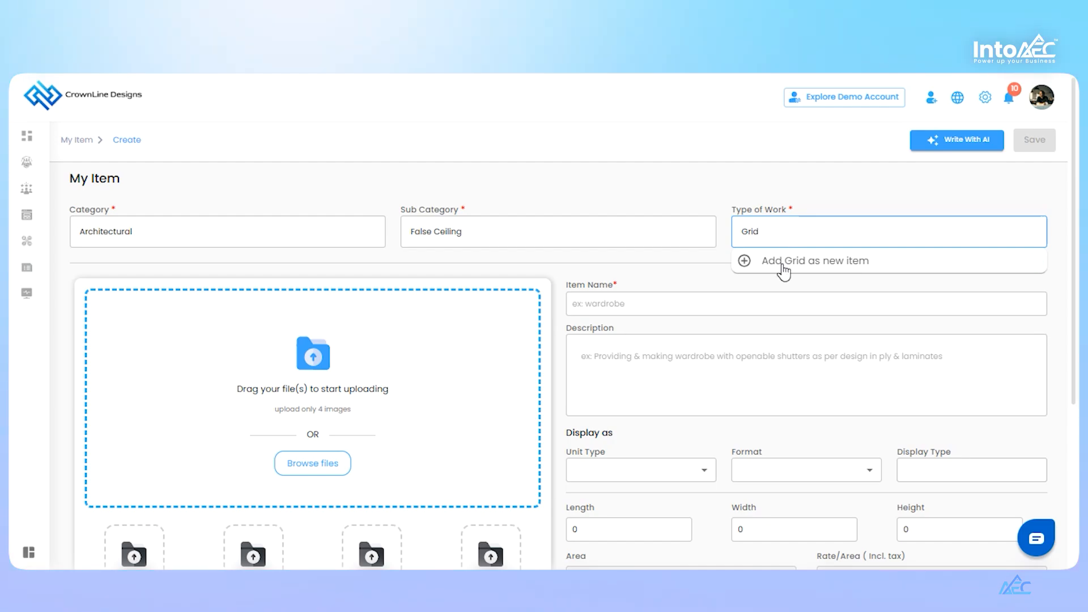
{"action": "left_click", "coordinate": [784, 267]}
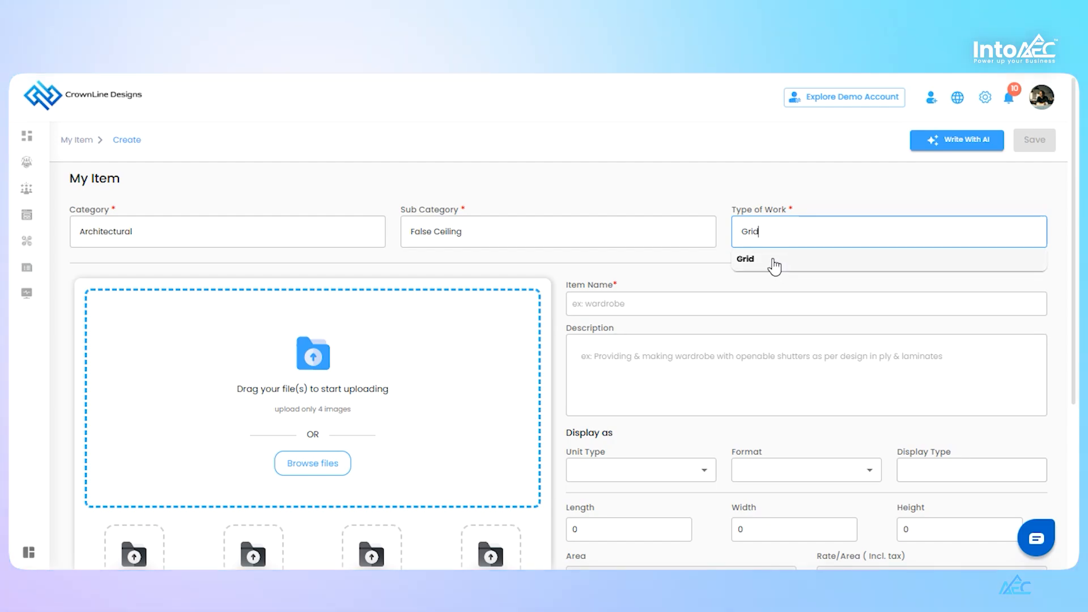
Set the item's display unit type to Millimeter and its format to L x W
{"action": "left_click", "coordinate": [620, 301]}
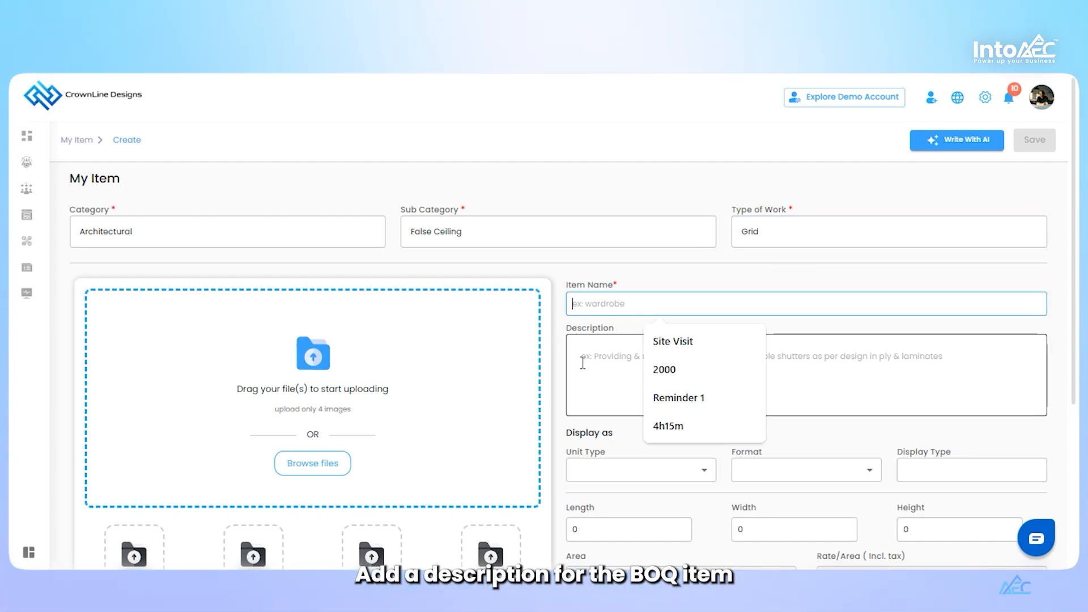
{"action": "scroll", "coordinate": [583, 363], "scroll_direction": "down", "scroll_amount": 2}
{"action": "left_click", "coordinate": [676, 380]}
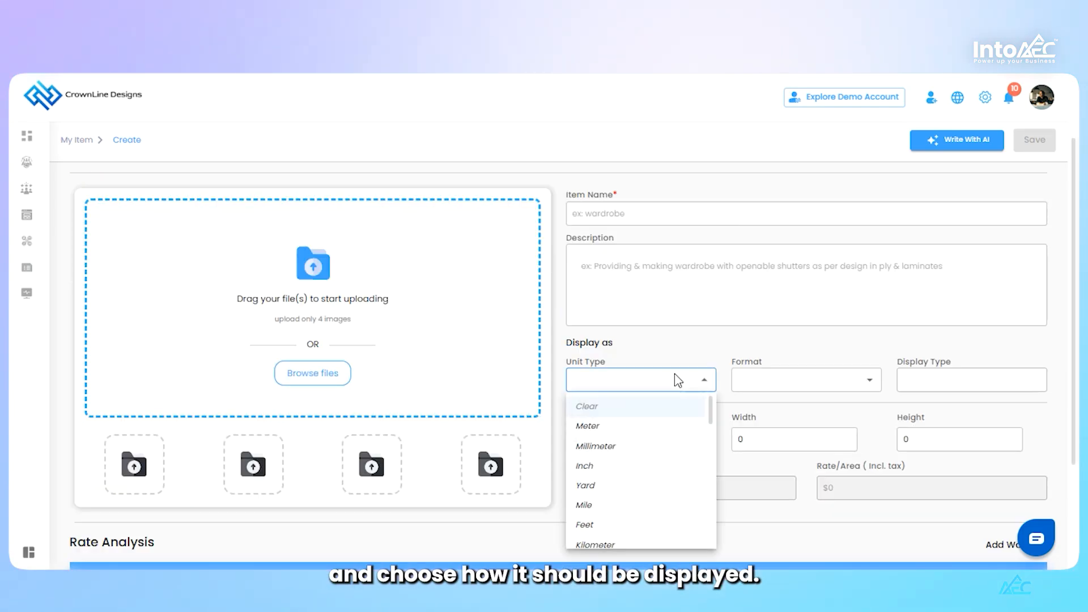
{"action": "left_click", "coordinate": [613, 449]}
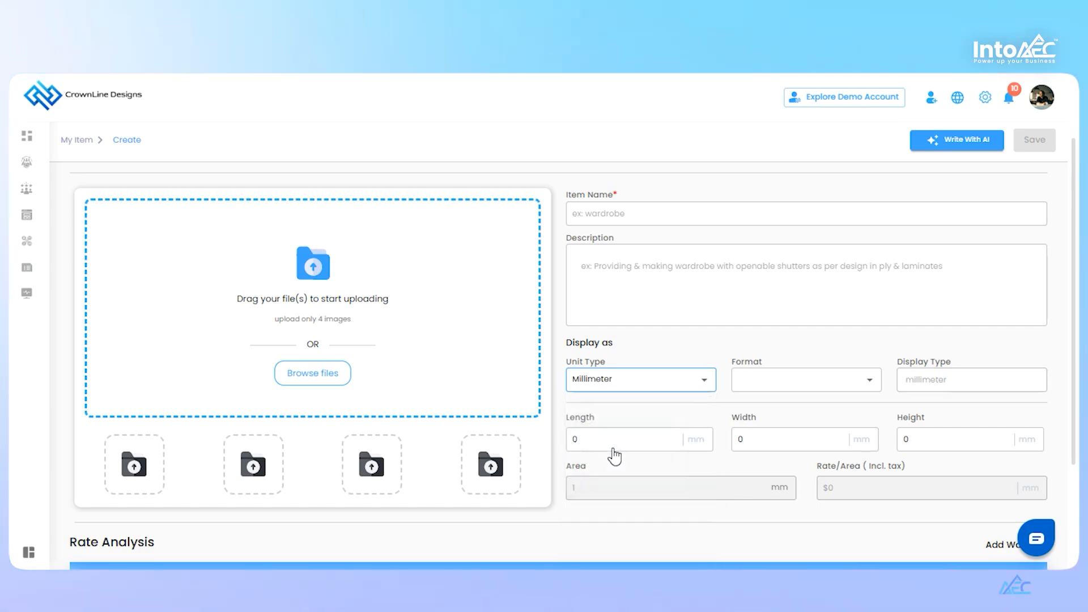
{"action": "left_click", "coordinate": [814, 380]}
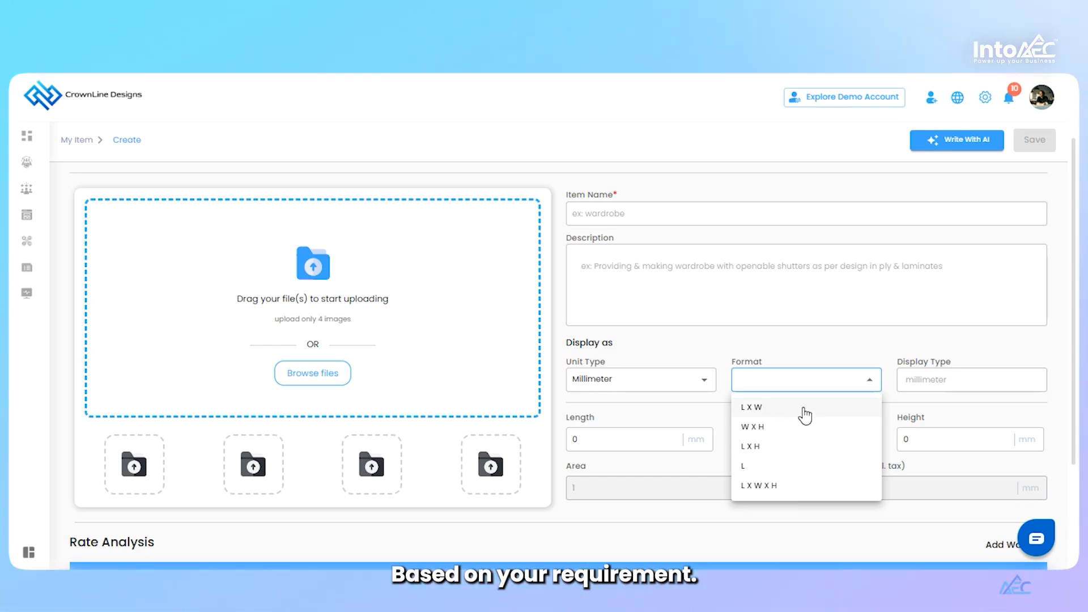
{"action": "left_click", "coordinate": [805, 414]}
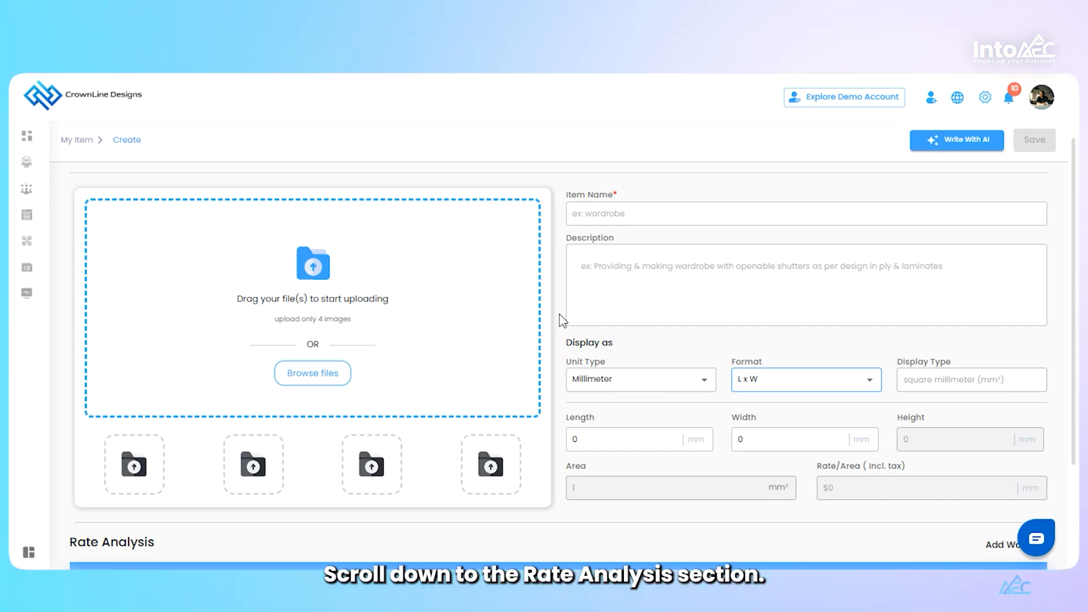
Enter "Grid False Ceiling" as the item name, correcting the misspelled word
{"action": "scroll", "coordinate": [562, 318], "scroll_direction": "down", "scroll_amount": 2}
{"action": "scroll", "coordinate": [561, 321], "scroll_direction": "down", "scroll_amount": 1}
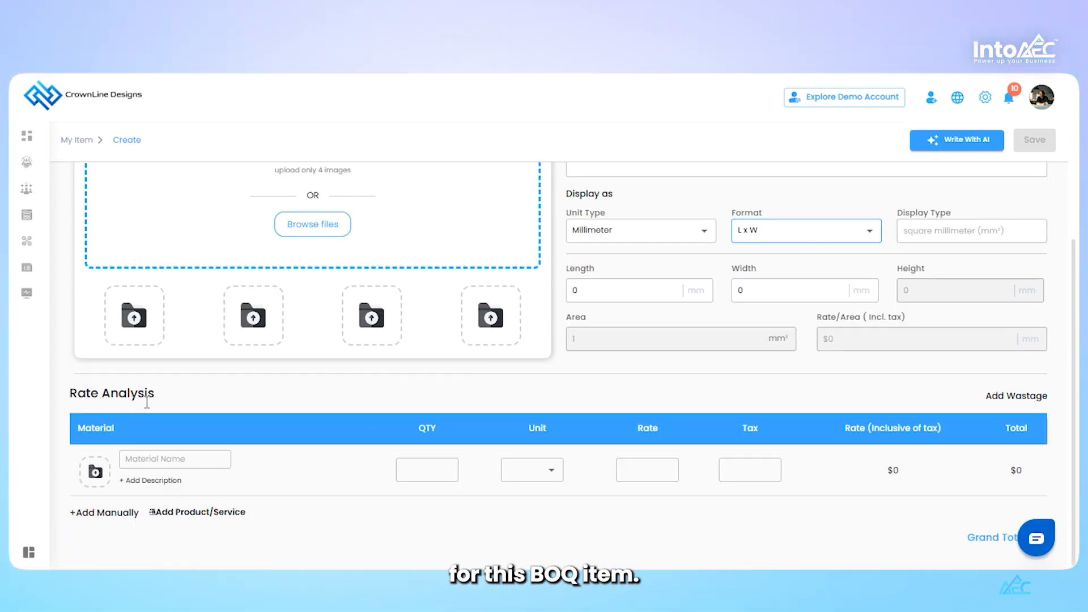
{"action": "scroll", "coordinate": [564, 346], "scroll_direction": "up", "scroll_amount": 3}
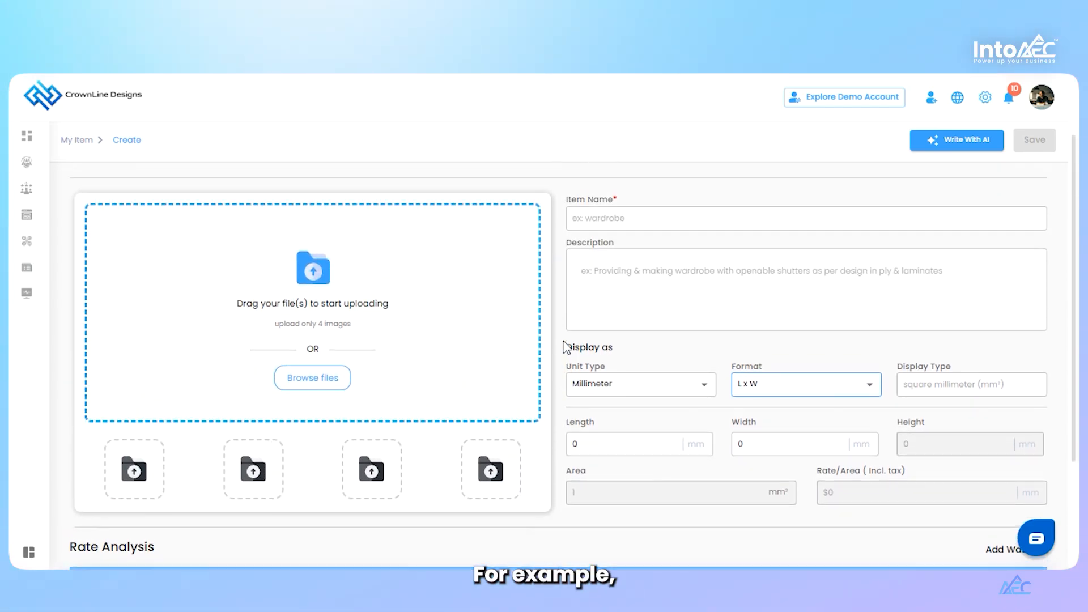
{"action": "scroll", "coordinate": [573, 365], "scroll_direction": "down", "scroll_amount": 2}
{"action": "scroll", "coordinate": [606, 295], "scroll_direction": "up", "scroll_amount": 3}
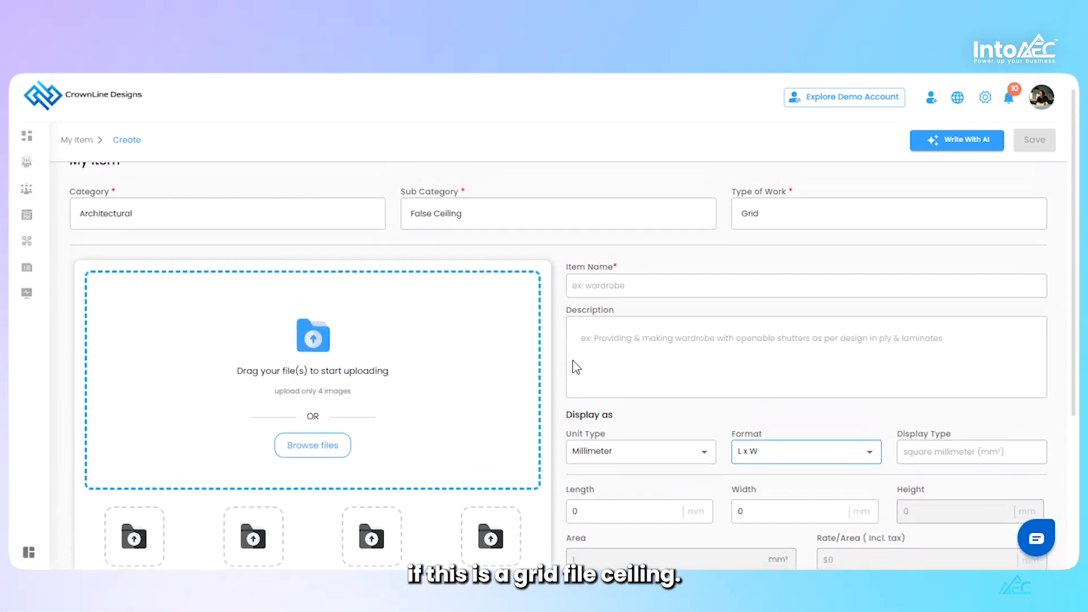
{"action": "left_click", "coordinate": [608, 293]}
{"action": "type", "text": "Grid Fasl"}
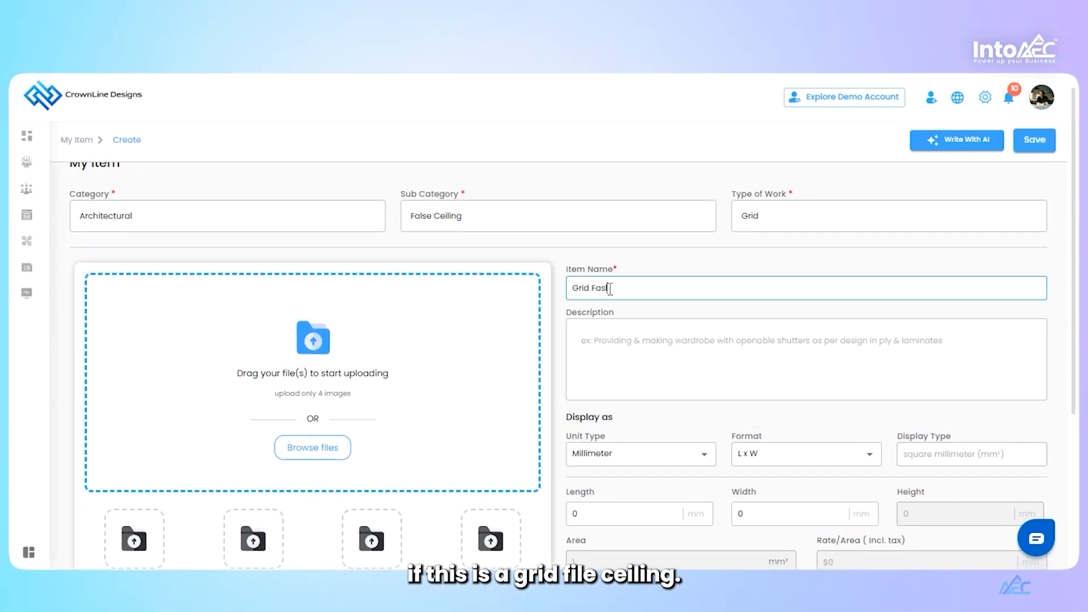
{"action": "type", "text": "e Ceiling"}
{"action": "right_click", "coordinate": [610, 288]}
{"action": "left_click", "coordinate": [695, 161]}
Add the material Grid Board to the rate analysis with quantity 20, unit Nos, rate 200 and tax 4
{"action": "scroll", "coordinate": [594, 339], "scroll_direction": "down", "scroll_amount": 4}
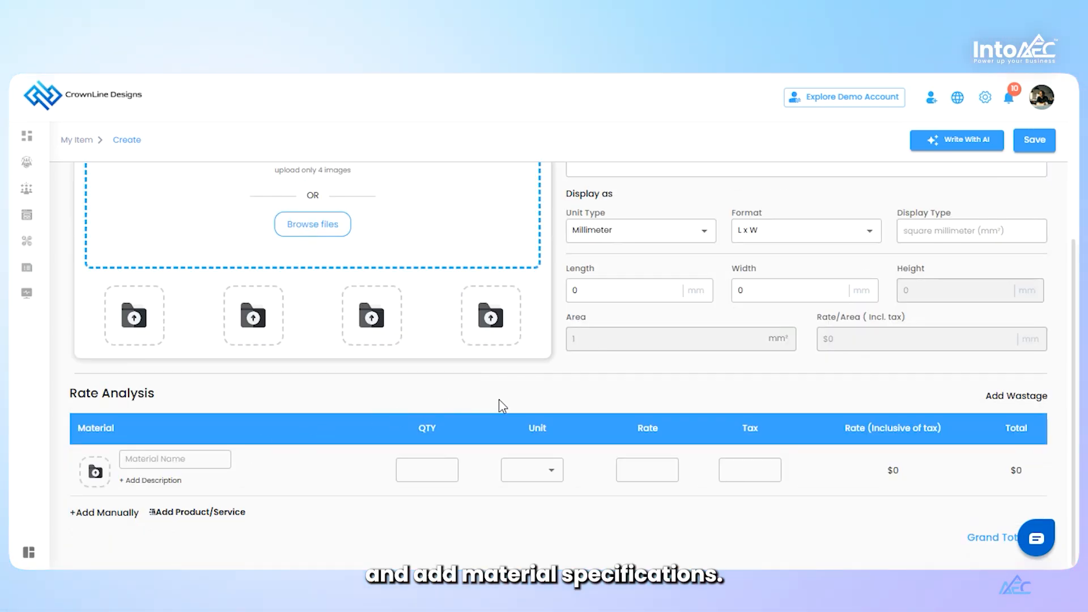
{"action": "left_click", "coordinate": [149, 461]}
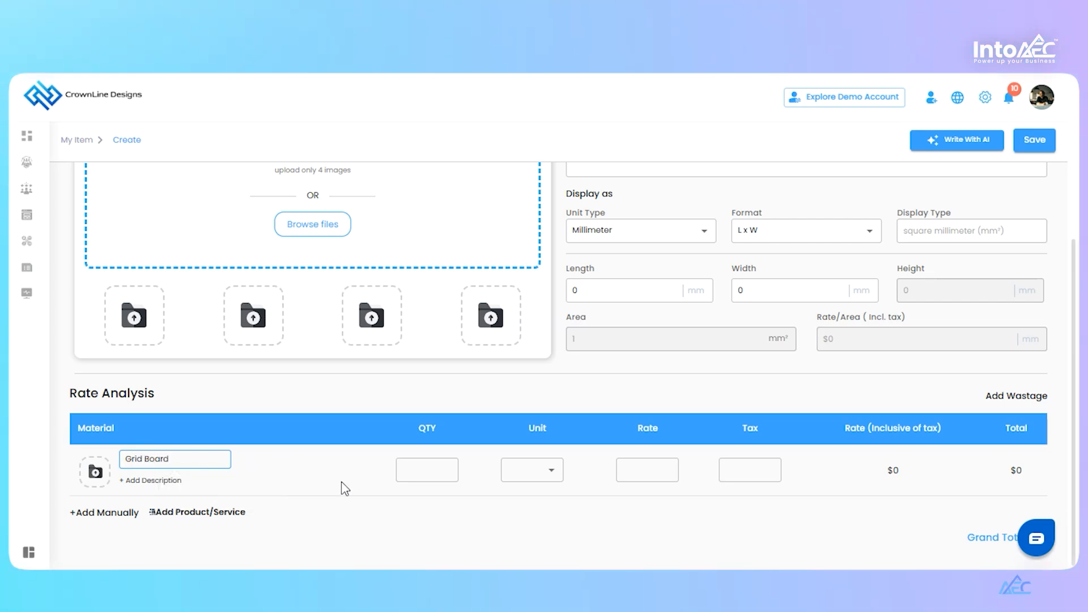
{"action": "type", "text": "20"}
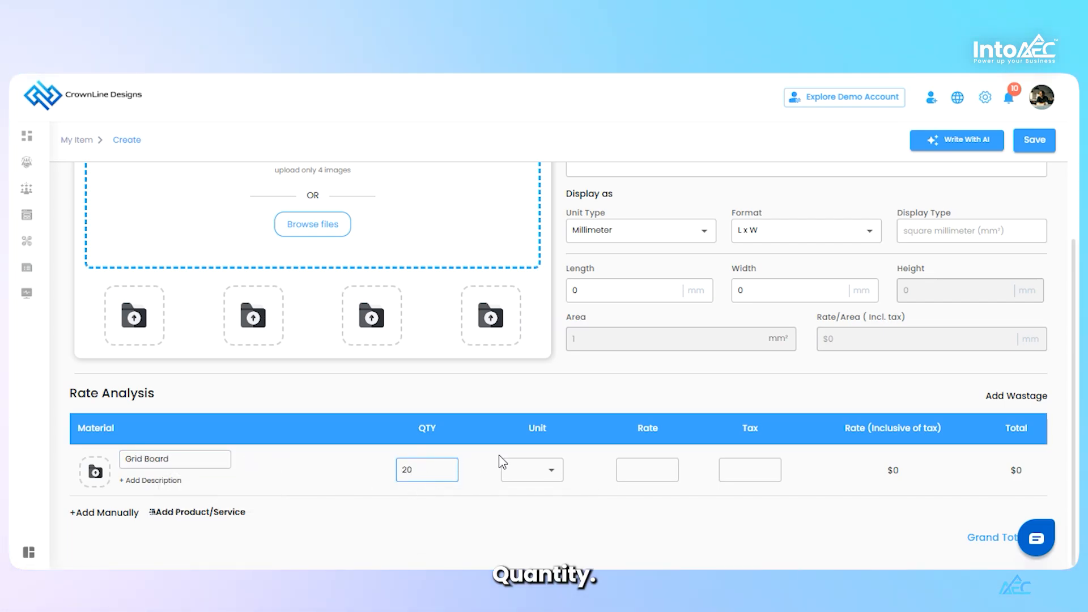
{"action": "left_click", "coordinate": [548, 472]}
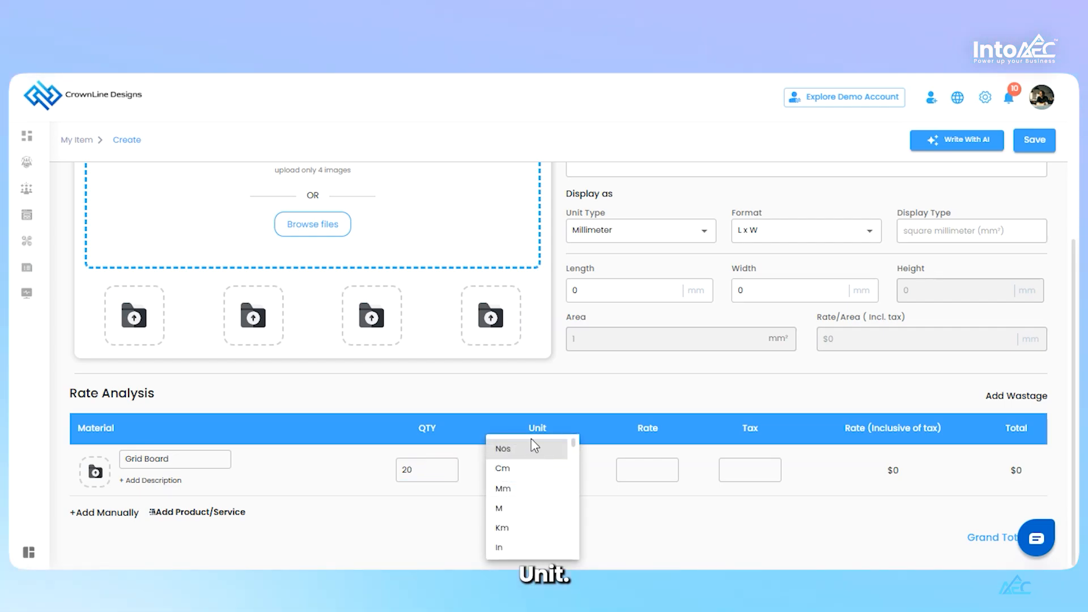
{"action": "left_click", "coordinate": [532, 447]}
{"action": "left_click", "coordinate": [654, 470]}
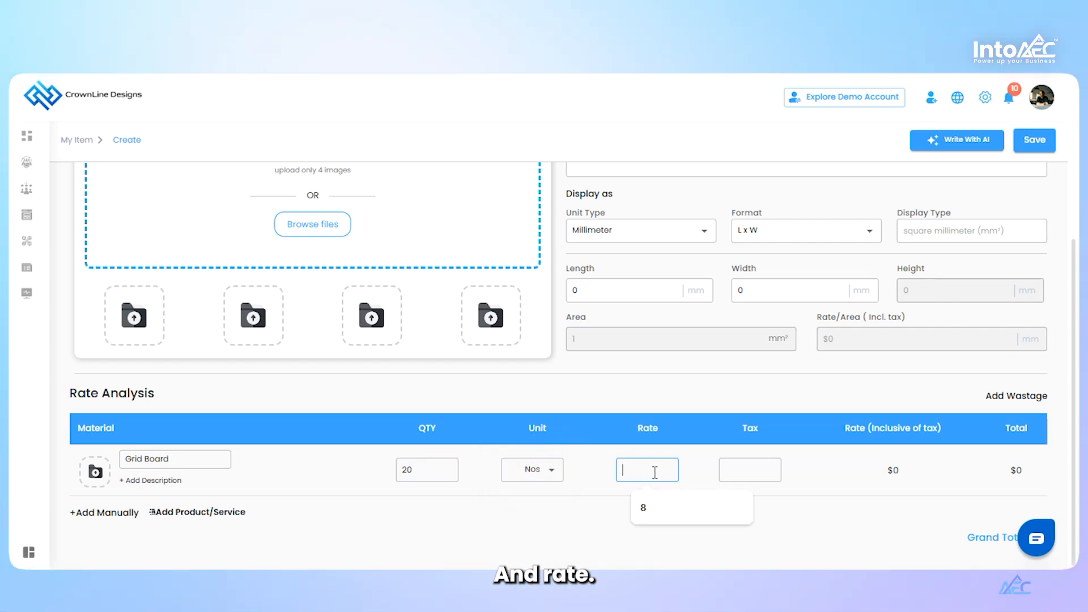
{"action": "type", "text": "200"}
{"action": "left_click", "coordinate": [737, 469]}
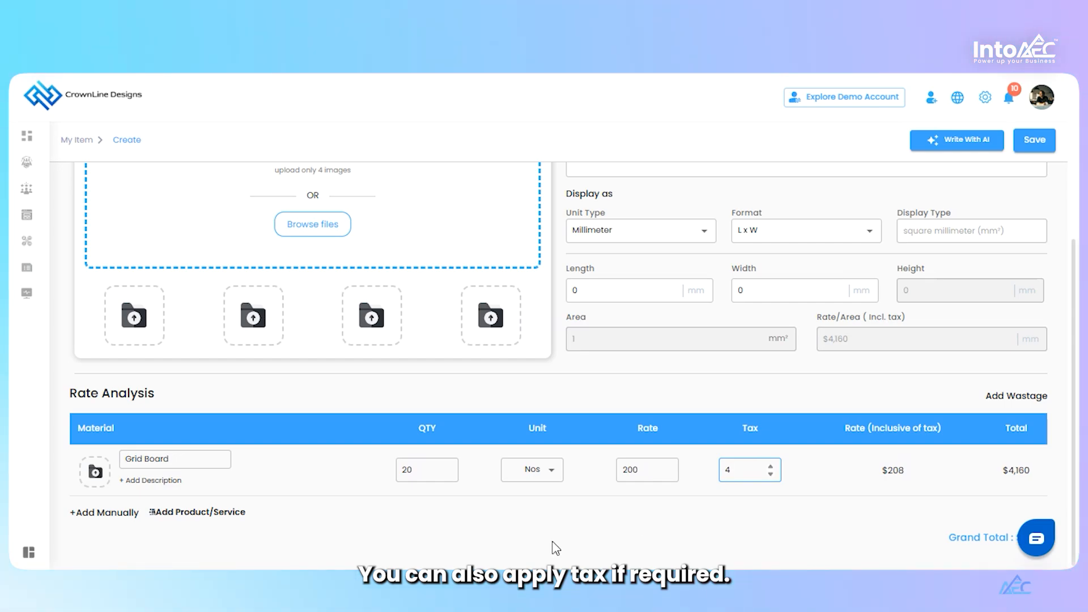
Add an empty material row, and insert the My Products entry "Plywood (8*4)- (8/9/10mm)-(Commercial/MR)-Raw" into the rate analysis
{"action": "left_click", "coordinate": [123, 513]}
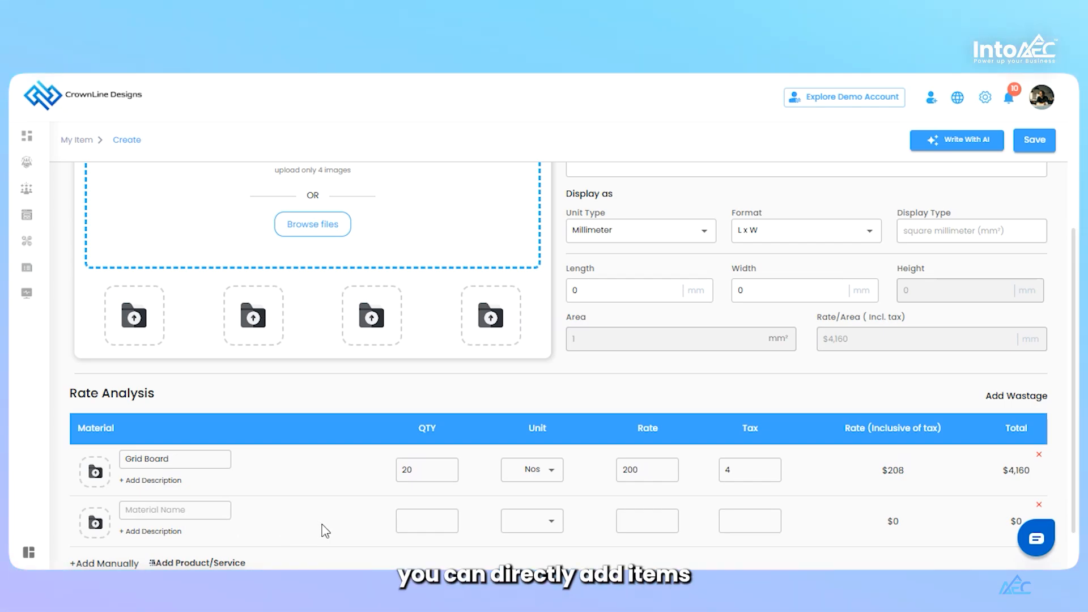
{"action": "scroll", "coordinate": [325, 531], "scroll_direction": "down", "scroll_amount": 1}
{"action": "scroll", "coordinate": [325, 532], "scroll_direction": "down", "scroll_amount": 1}
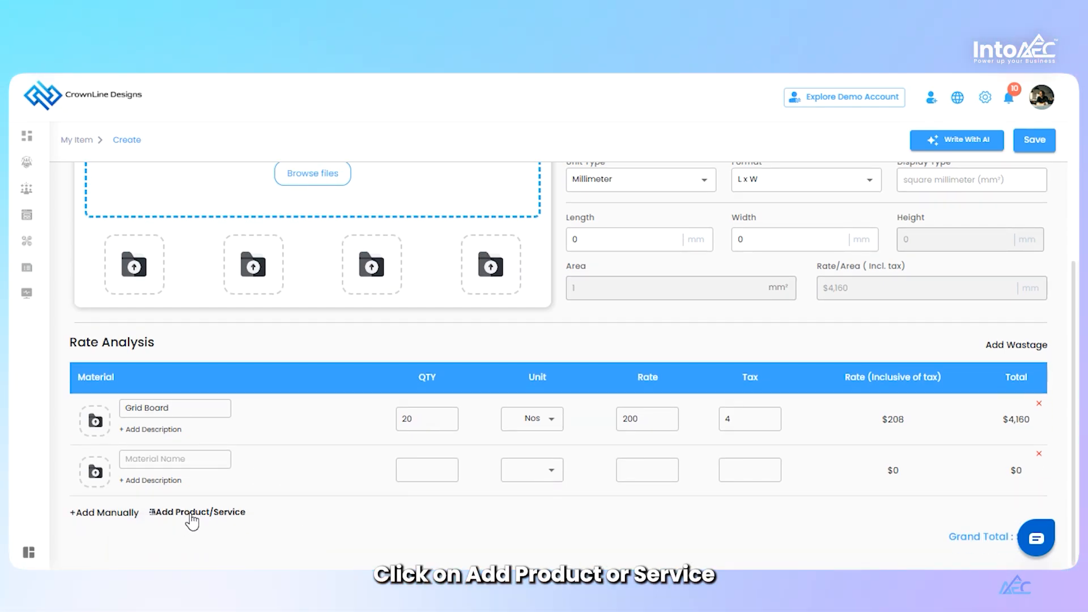
{"action": "left_click", "coordinate": [191, 513]}
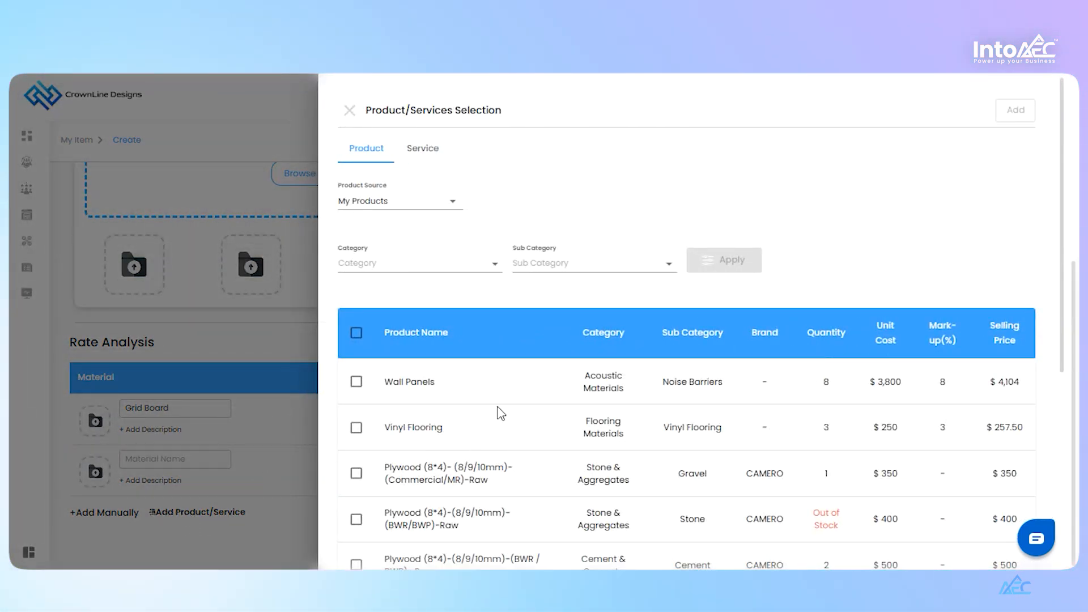
{"action": "scroll", "coordinate": [501, 414], "scroll_direction": "down", "scroll_amount": 5}
{"action": "scroll", "coordinate": [455, 318], "scroll_direction": "up", "scroll_amount": 3}
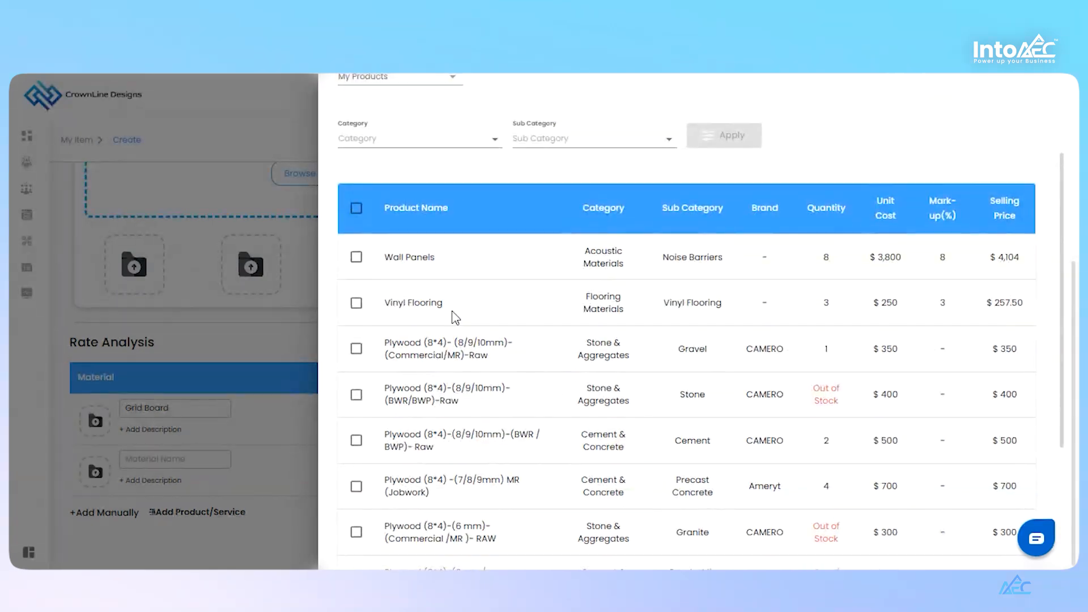
{"action": "left_click", "coordinate": [355, 349]}
{"action": "scroll", "coordinate": [918, 248], "scroll_direction": "up", "scroll_amount": 3}
{"action": "left_click", "coordinate": [1015, 109]}
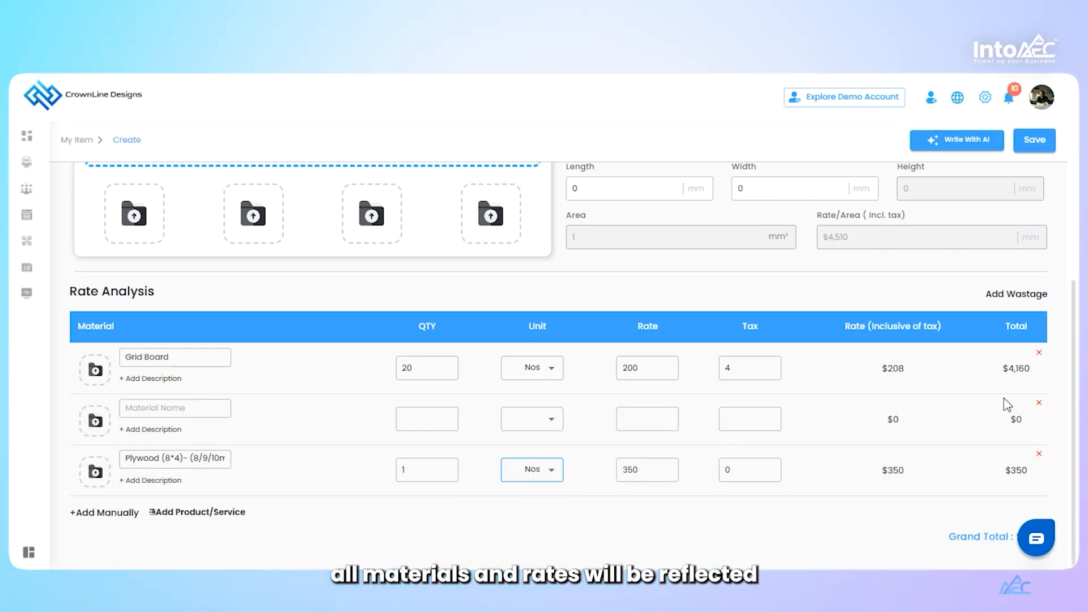
Delete the empty material row from the rate analysis and check the item's rate per area
{"action": "left_click", "coordinate": [1039, 404]}
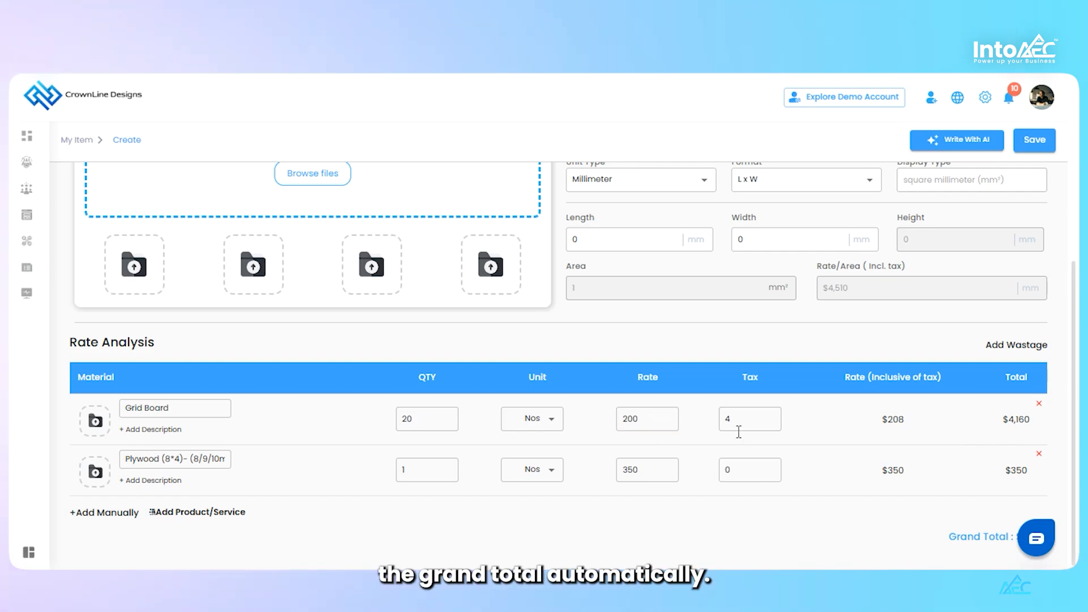
{"action": "scroll", "coordinate": [850, 482], "scroll_direction": "up", "scroll_amount": 1}
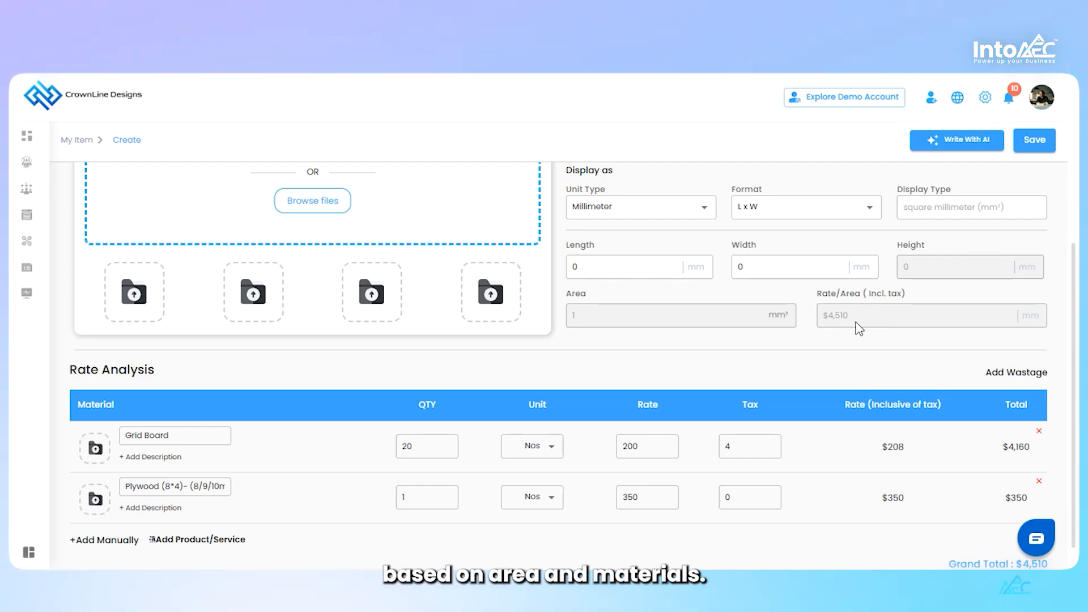
{"action": "scroll", "coordinate": [675, 398], "scroll_direction": "up", "scroll_amount": 3}
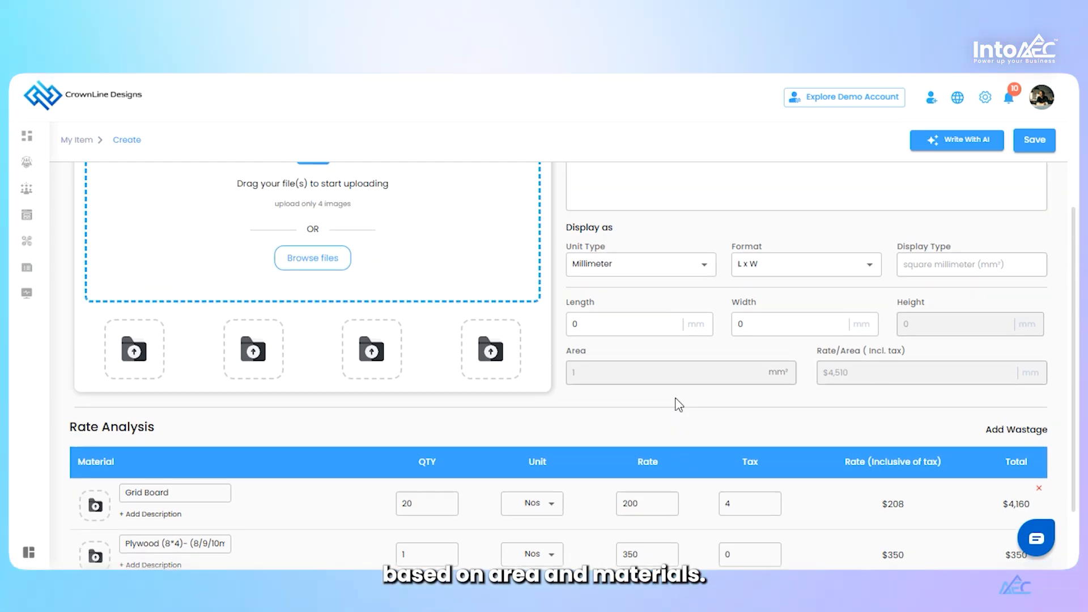
{"action": "scroll", "coordinate": [676, 398], "scroll_direction": "up", "scroll_amount": 2}
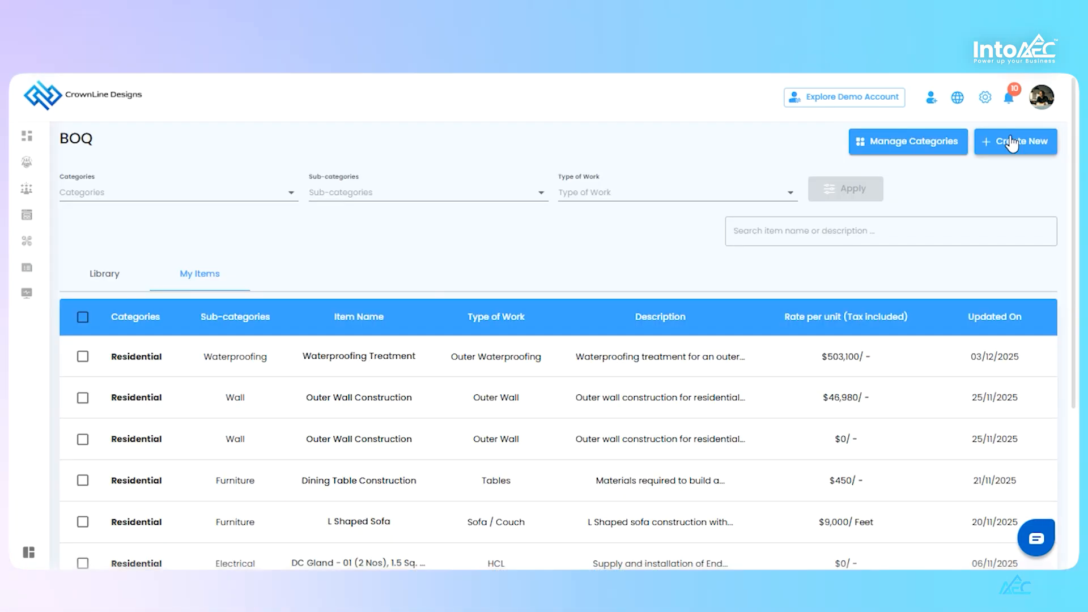
Start another new BOQ item and generate it with AI from the prompt for a 200 sq.ft grid false ceiling with materials and labour
{"action": "left_click", "coordinate": [1011, 143]}
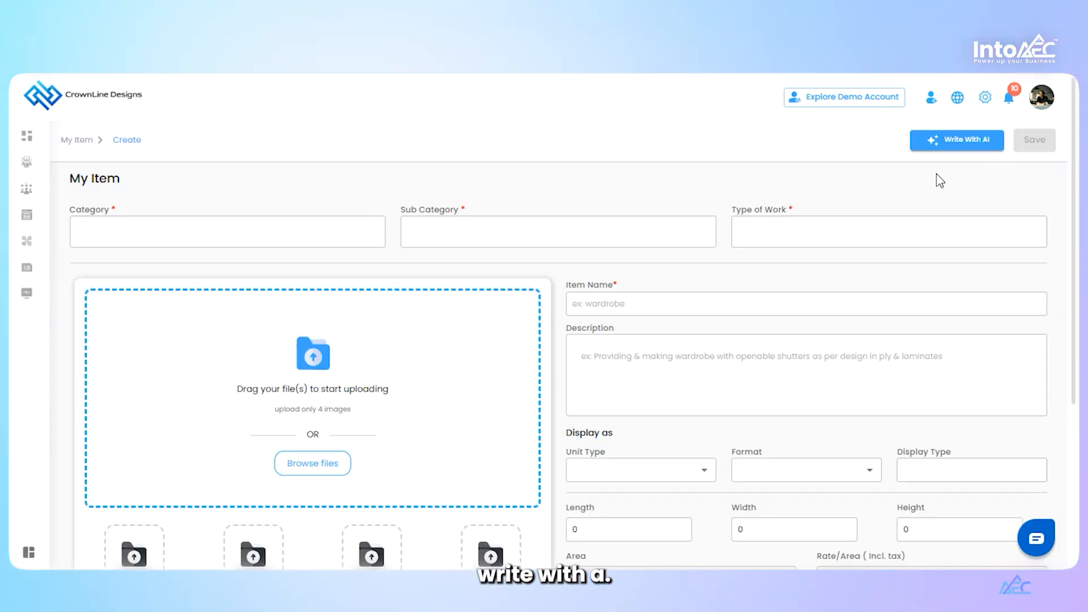
{"action": "left_click", "coordinate": [953, 142]}
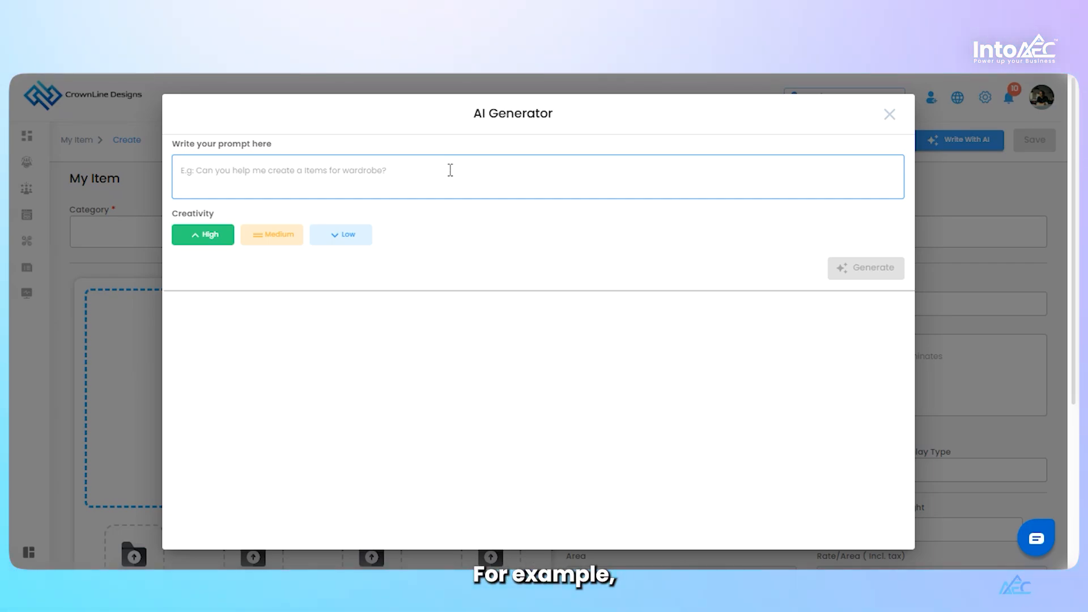
{"action": "type", "text": "Create a BOQ for a 200 sq.ft grid false ceiling, including GI grid framework, ceiling tiles, suspension system, accessories, and labour, with quantities calculated based on area and standard installation practices."}
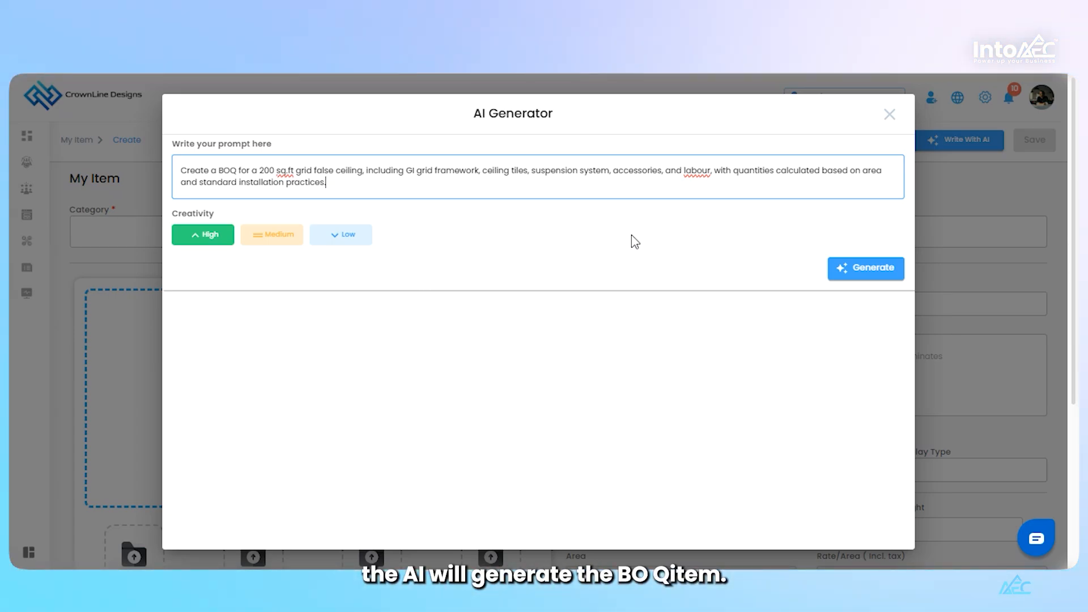
{"action": "left_click", "coordinate": [864, 276]}
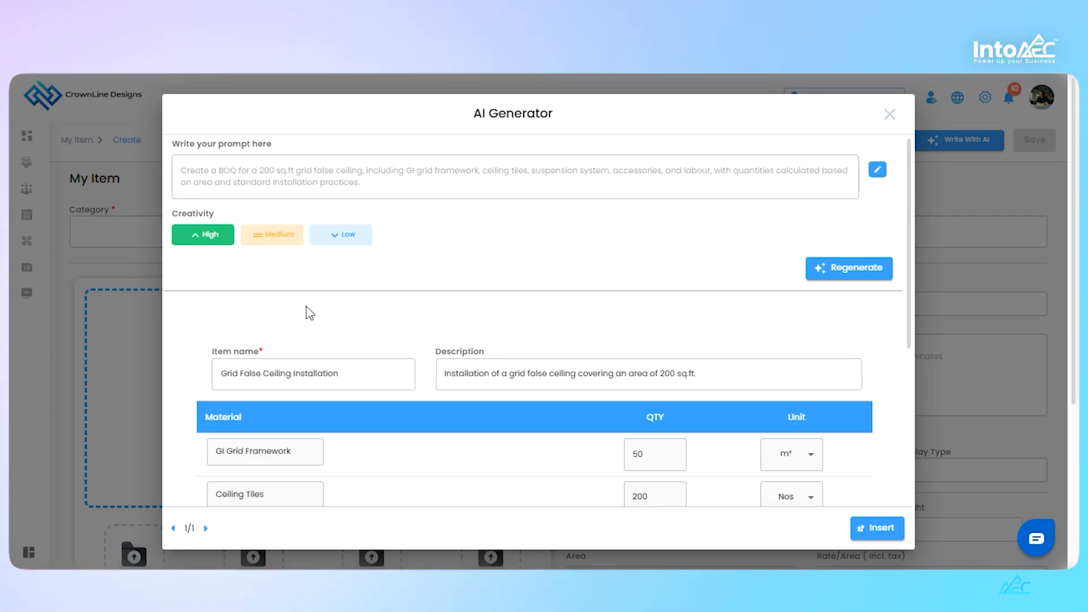
Review the materials, quantities and units in the AI-generated grid false ceiling item
{"action": "scroll", "coordinate": [309, 313], "scroll_direction": "down", "scroll_amount": 2}
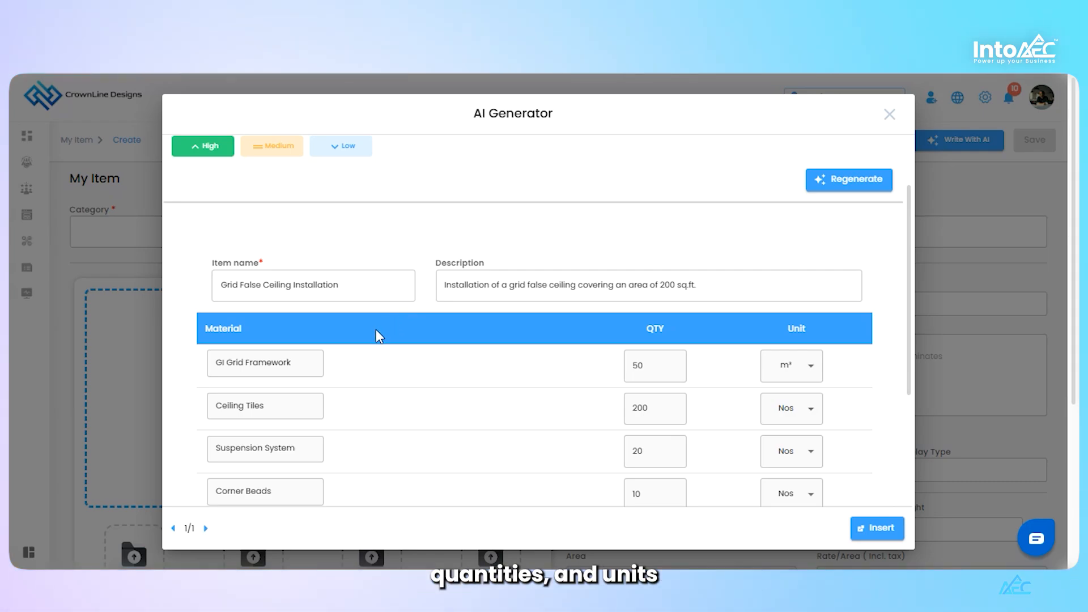
{"action": "scroll", "coordinate": [376, 332], "scroll_direction": "down", "scroll_amount": 3}
{"action": "scroll", "coordinate": [380, 336], "scroll_direction": "up", "scroll_amount": 1}
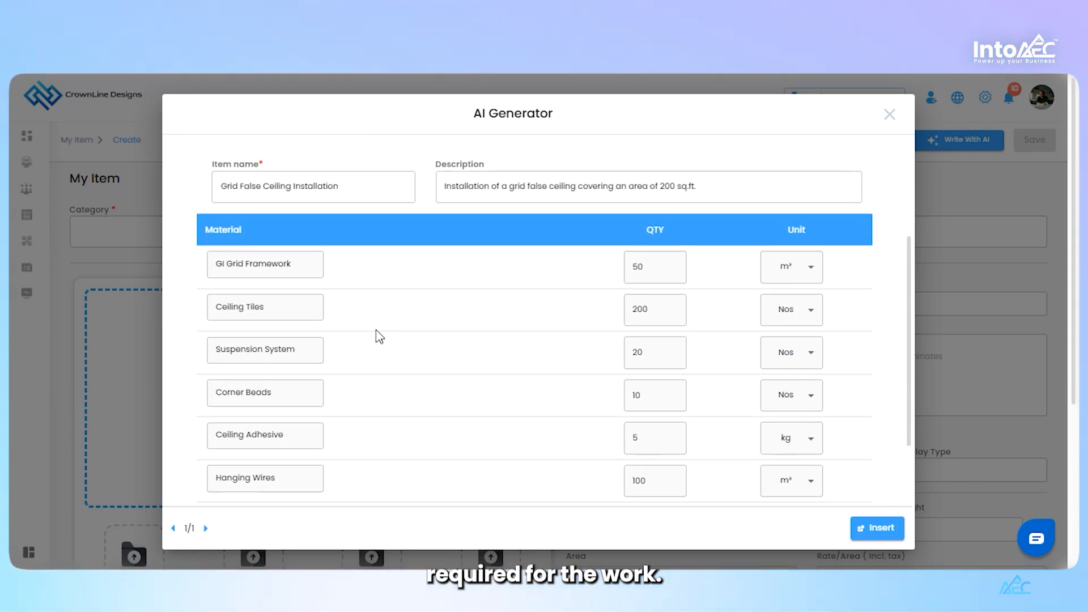
{"action": "scroll", "coordinate": [380, 336], "scroll_direction": "down", "scroll_amount": 3}
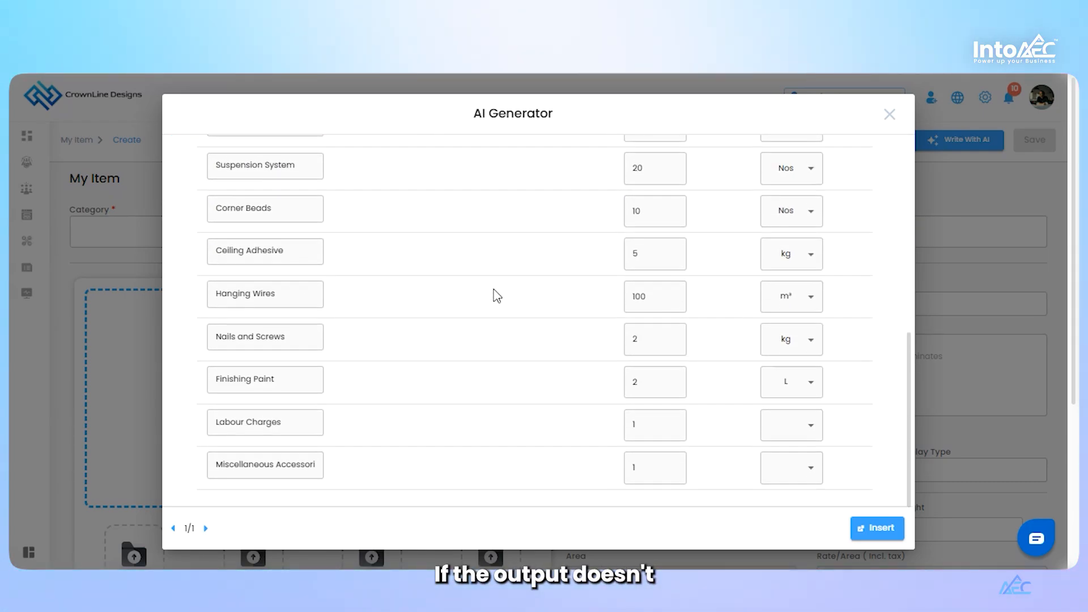
{"action": "scroll", "coordinate": [497, 296], "scroll_direction": "up", "scroll_amount": 2}
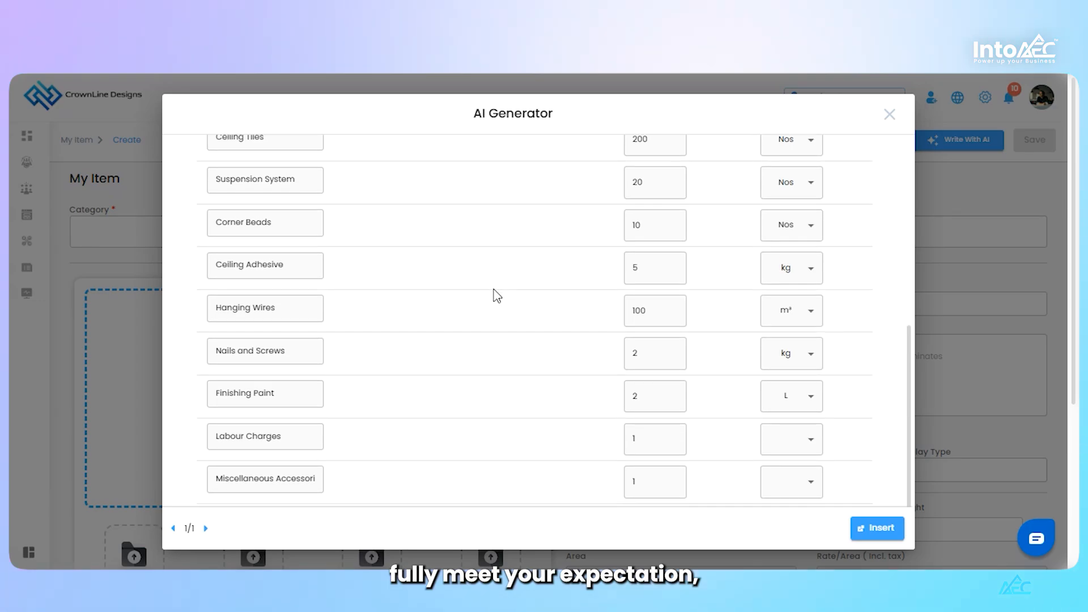
{"action": "scroll", "coordinate": [497, 296], "scroll_direction": "up", "scroll_amount": 5}
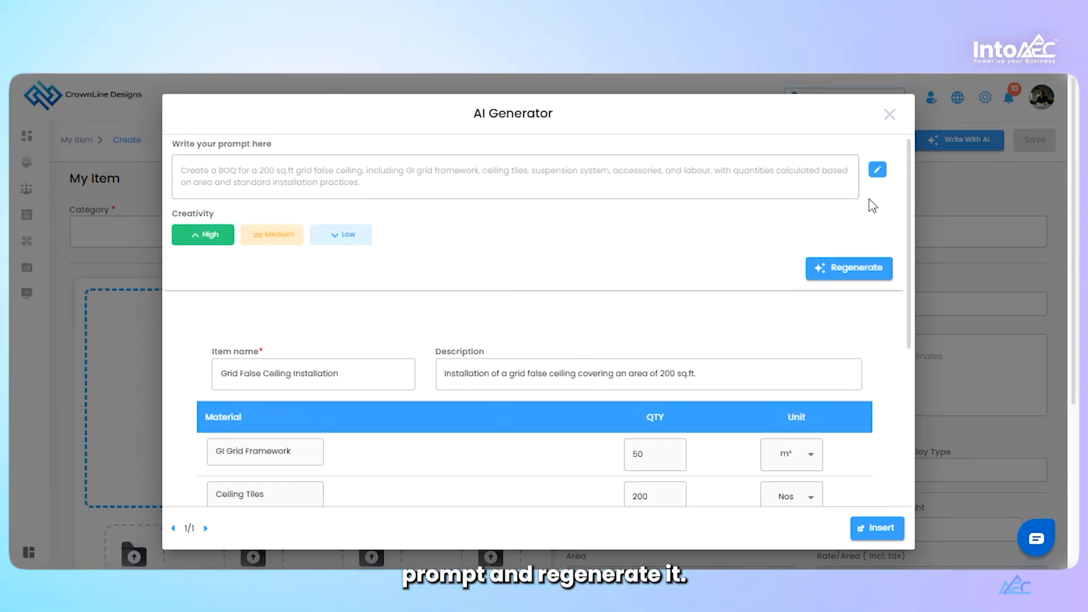
Open the AI prompt for editing, and insert the generated item with its materials into the BOQ form
{"action": "left_click", "coordinate": [879, 170]}
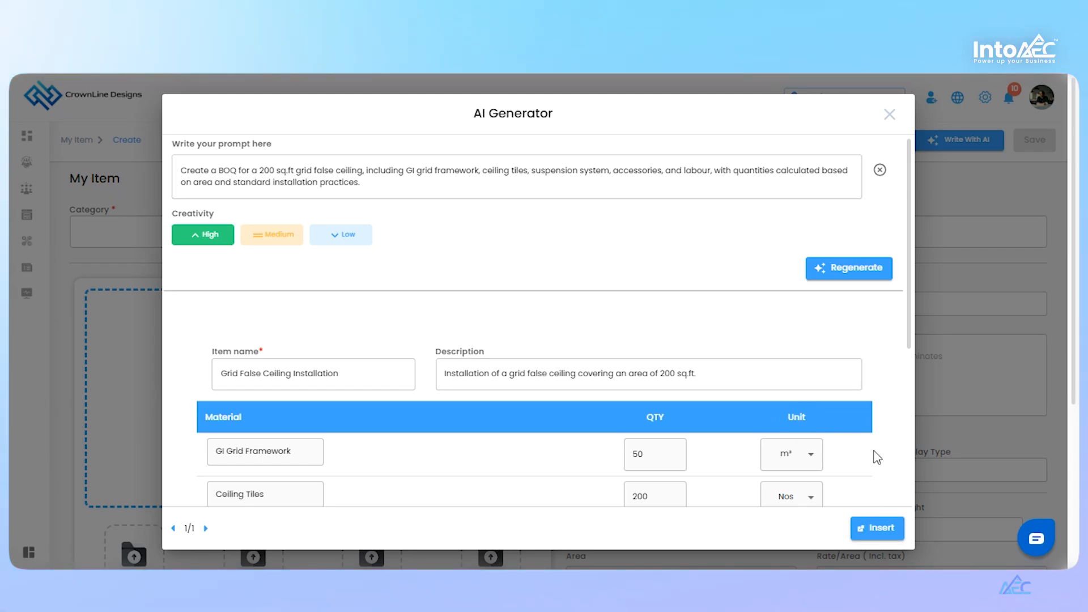
{"action": "scroll", "coordinate": [883, 463], "scroll_direction": "down", "scroll_amount": 2}
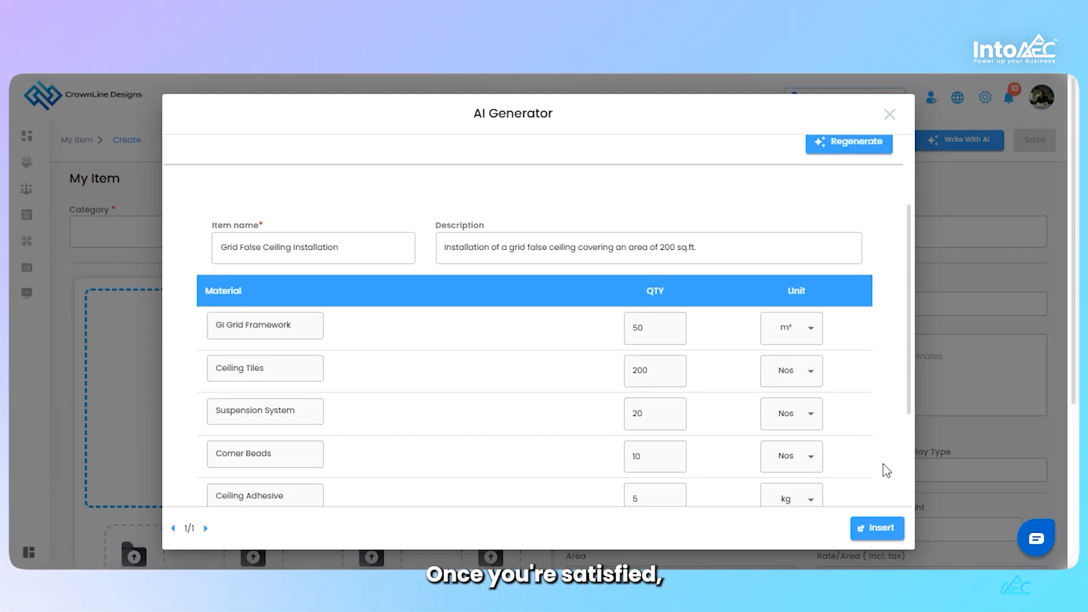
{"action": "scroll", "coordinate": [883, 464], "scroll_direction": "down", "scroll_amount": 3}
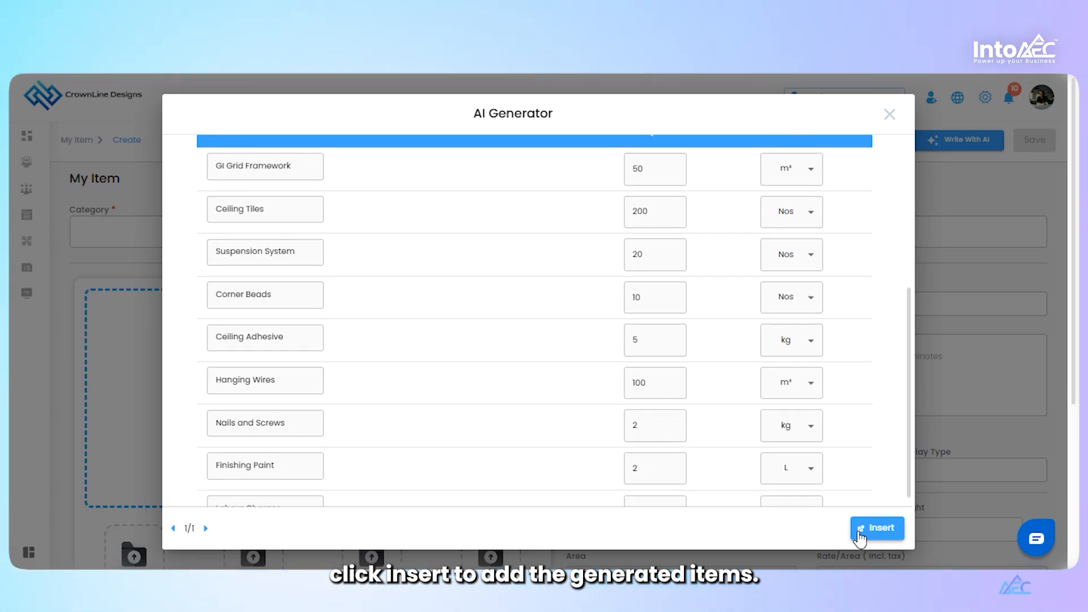
{"action": "left_click", "coordinate": [877, 528]}
Remove the Labour Charges and Miscellaneous Accessories rows from the rate analysis, and add an empty material row
{"action": "scroll", "coordinate": [668, 463], "scroll_direction": "down", "scroll_amount": 3}
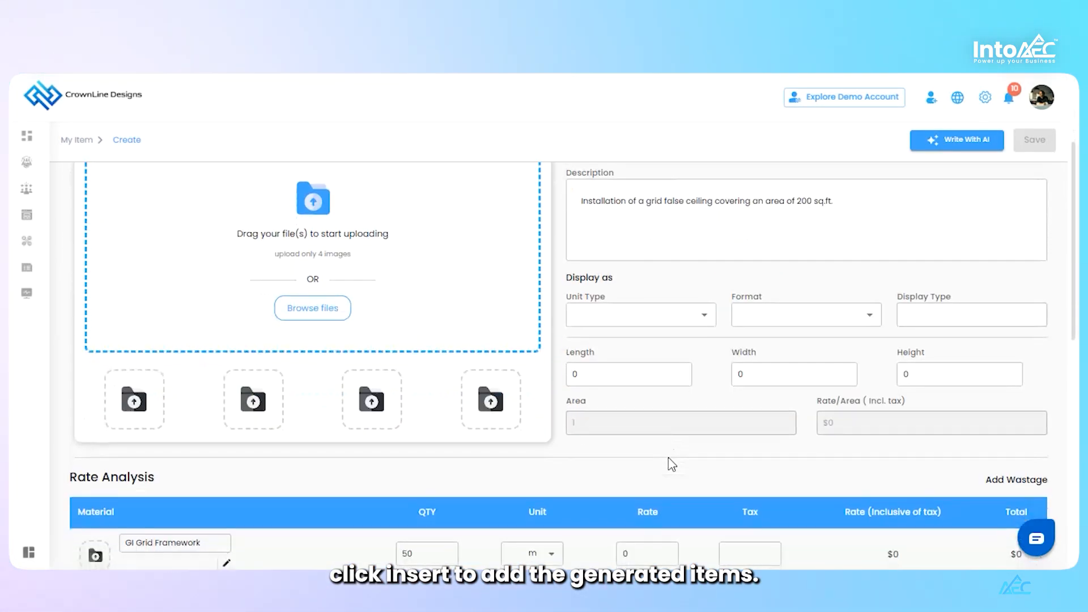
{"action": "scroll", "coordinate": [671, 464], "scroll_direction": "down", "scroll_amount": 10}
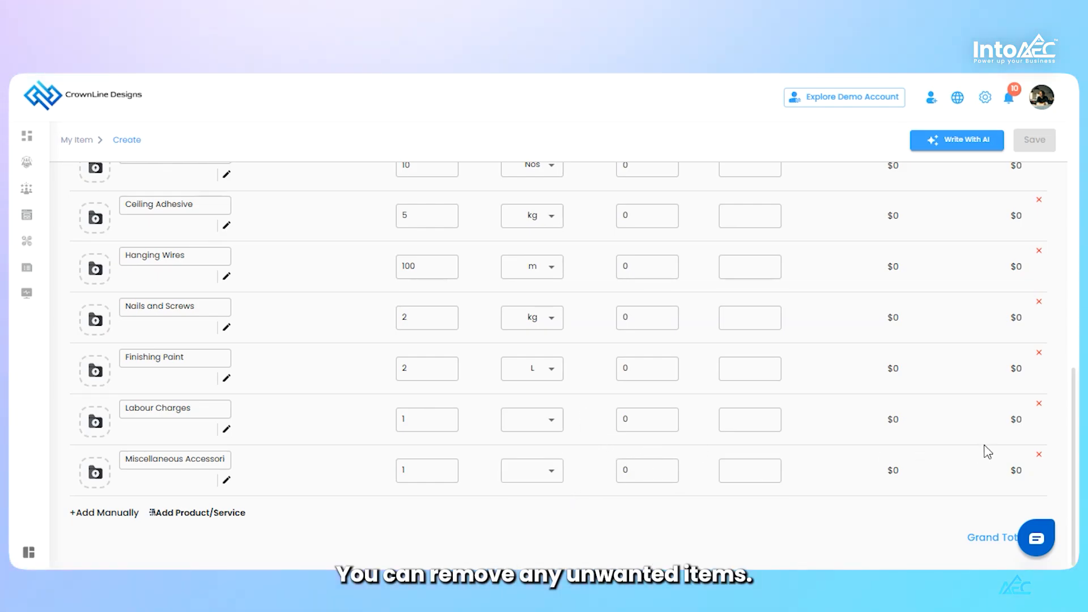
{"action": "left_click", "coordinate": [1039, 404]}
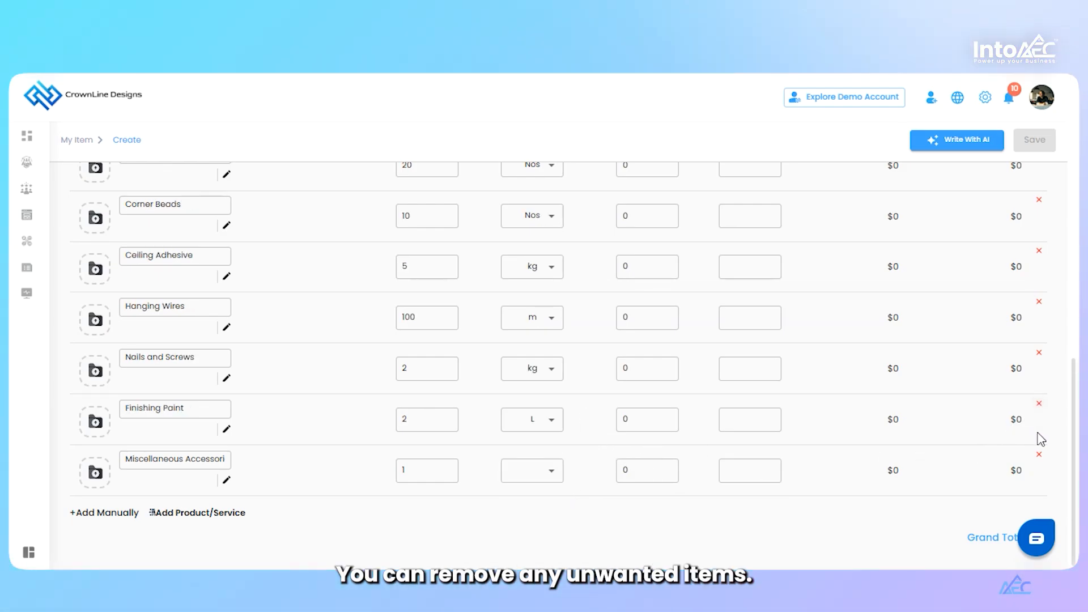
{"action": "left_click", "coordinate": [1038, 455]}
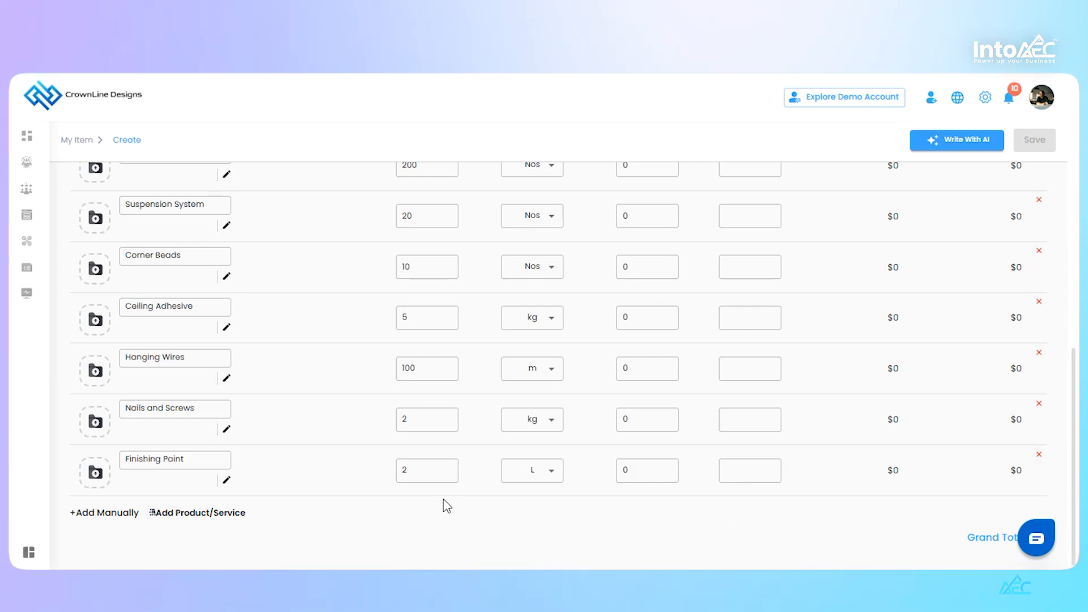
{"action": "left_click", "coordinate": [97, 516]}
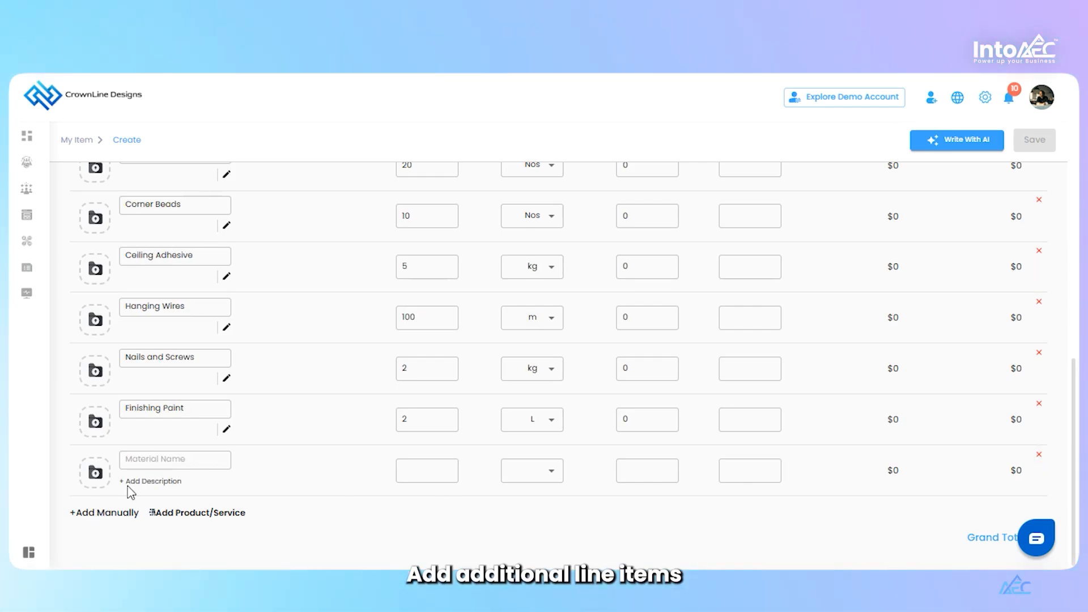
Open the description entry for the GI Grid Framework material and close it without adding a description
{"action": "scroll", "coordinate": [289, 391], "scroll_direction": "up", "scroll_amount": 5}
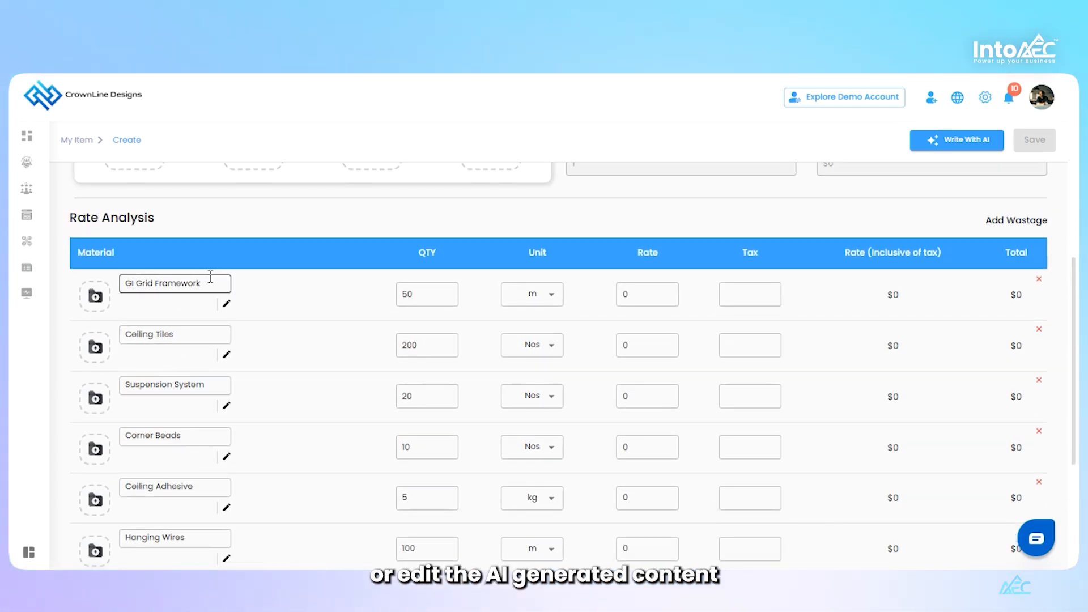
{"action": "left_click", "coordinate": [227, 305]}
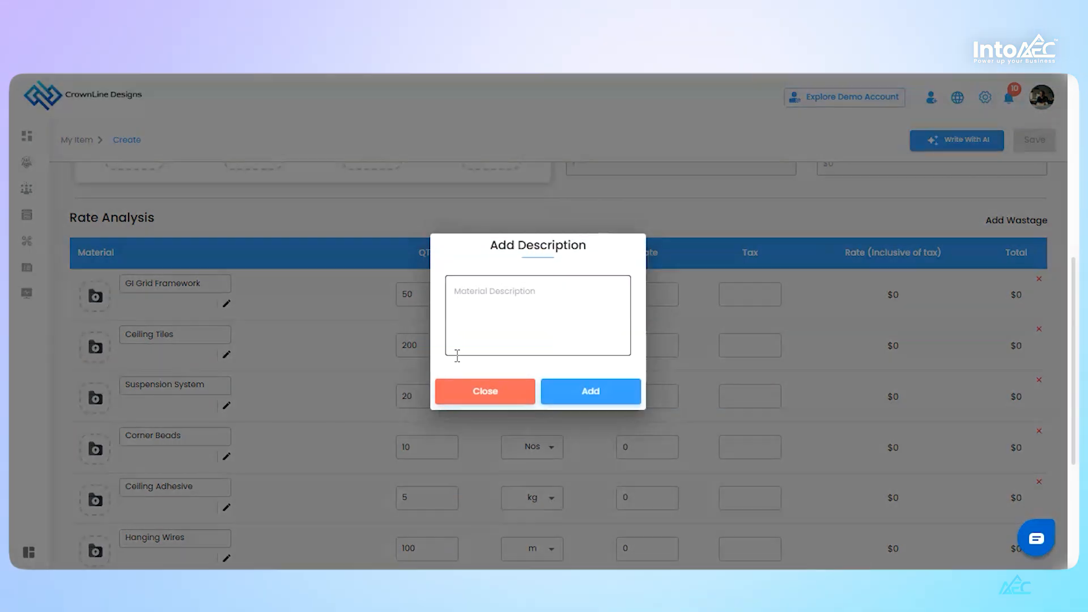
{"action": "left_click", "coordinate": [507, 392]}
Set the rate of GI Grid Framework to 20 and of Ceiling Tiles to 10 in the rate analysis
{"action": "left_click", "coordinate": [630, 294]}
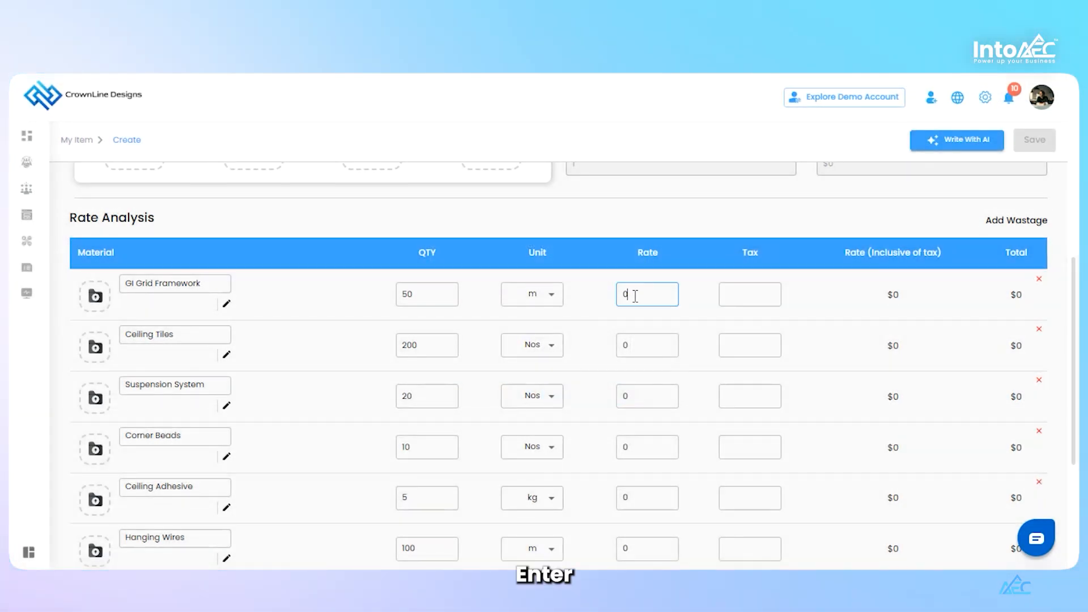
{"action": "key", "text": "BackSpace"}
{"action": "type", "text": "20"}
{"action": "left_click", "coordinate": [639, 346]}
{"action": "key", "text": "BackSpace"}
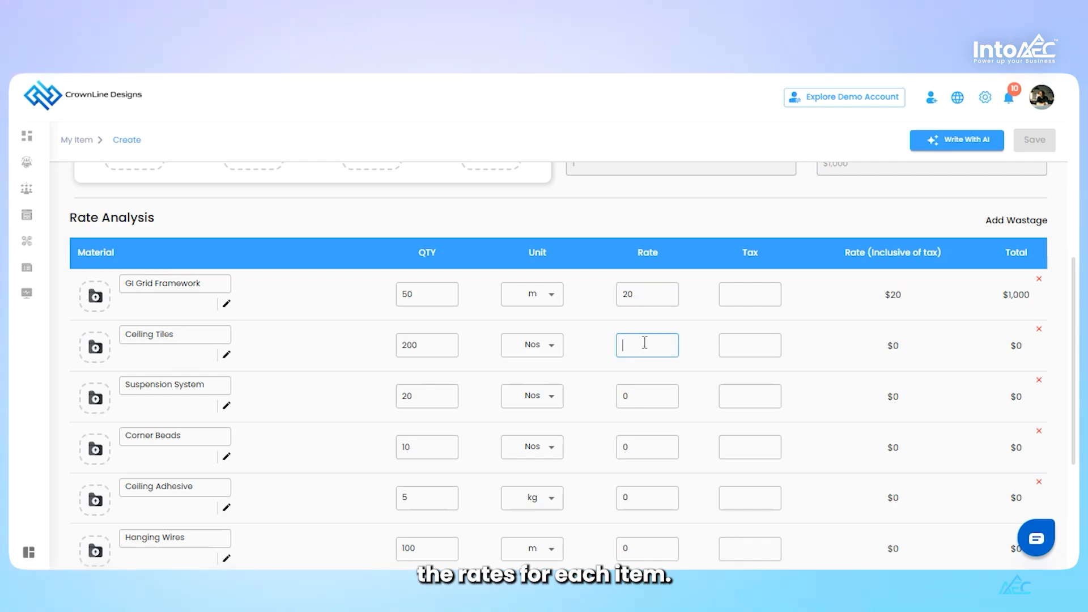
{"action": "type", "text": "10"}
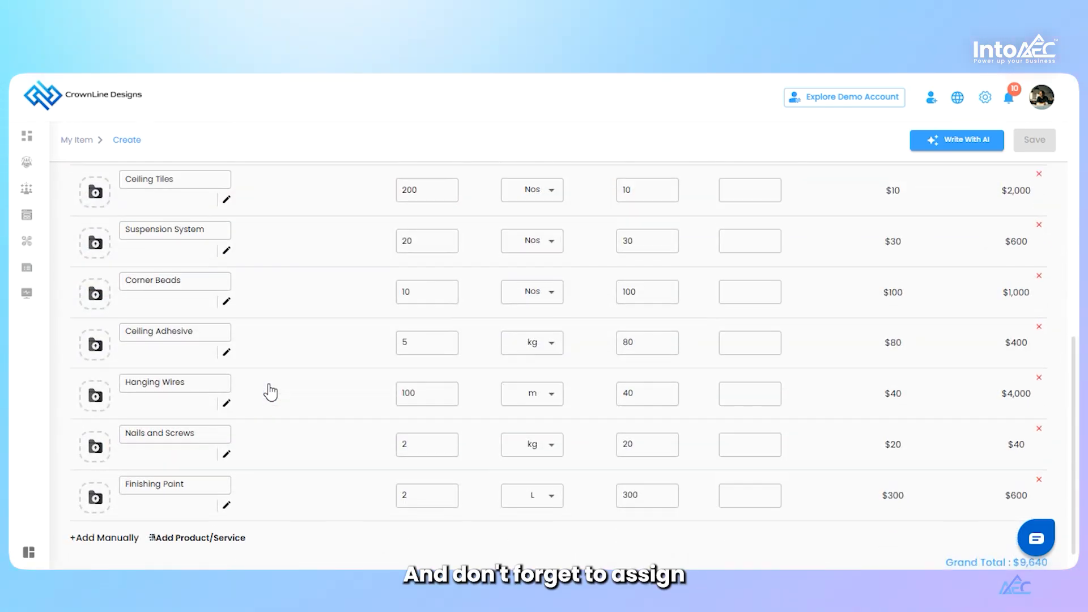
Assign the category Architectural, sub category False Ceiling and type of work Grid to the item, and save it
{"action": "scroll", "coordinate": [268, 390], "scroll_direction": "up", "scroll_amount": 5}
{"action": "scroll", "coordinate": [270, 391], "scroll_direction": "up", "scroll_amount": 7}
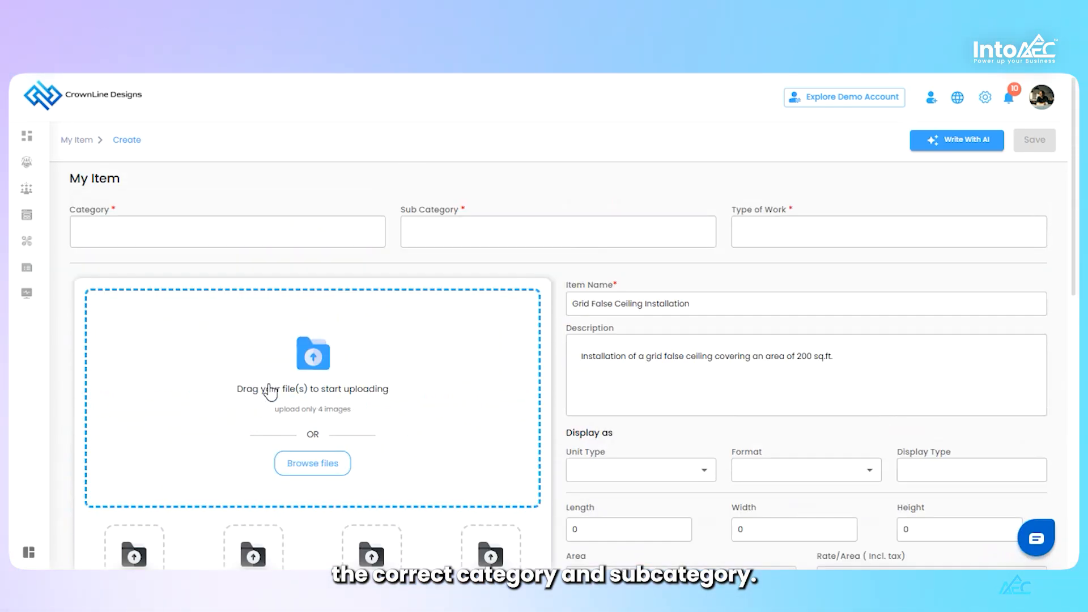
{"action": "left_click", "coordinate": [220, 231]}
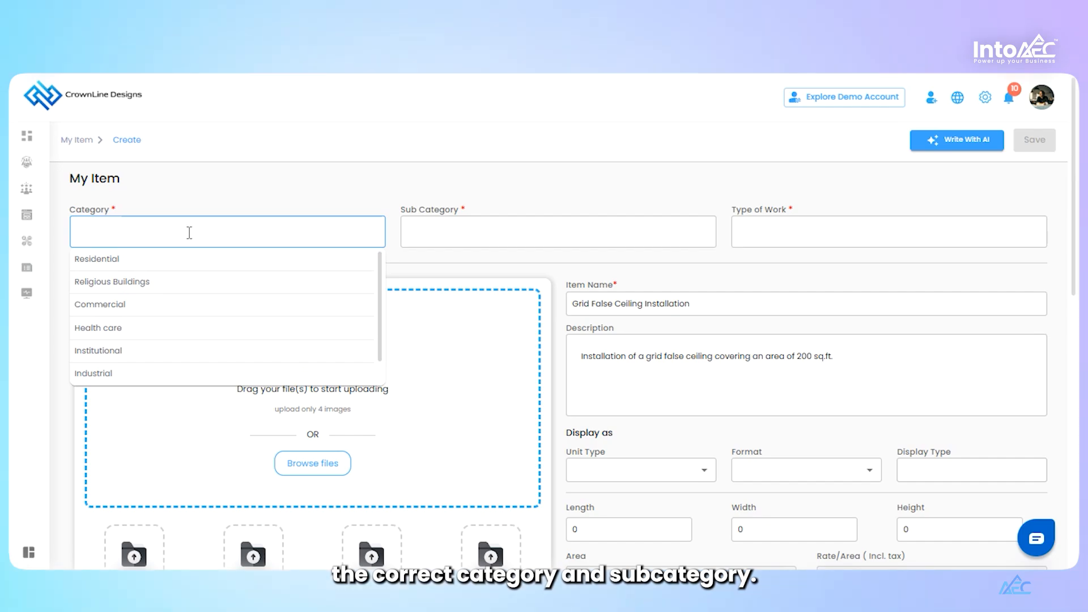
{"action": "type", "text": "Architectural"}
{"action": "left_click", "coordinate": [442, 234]}
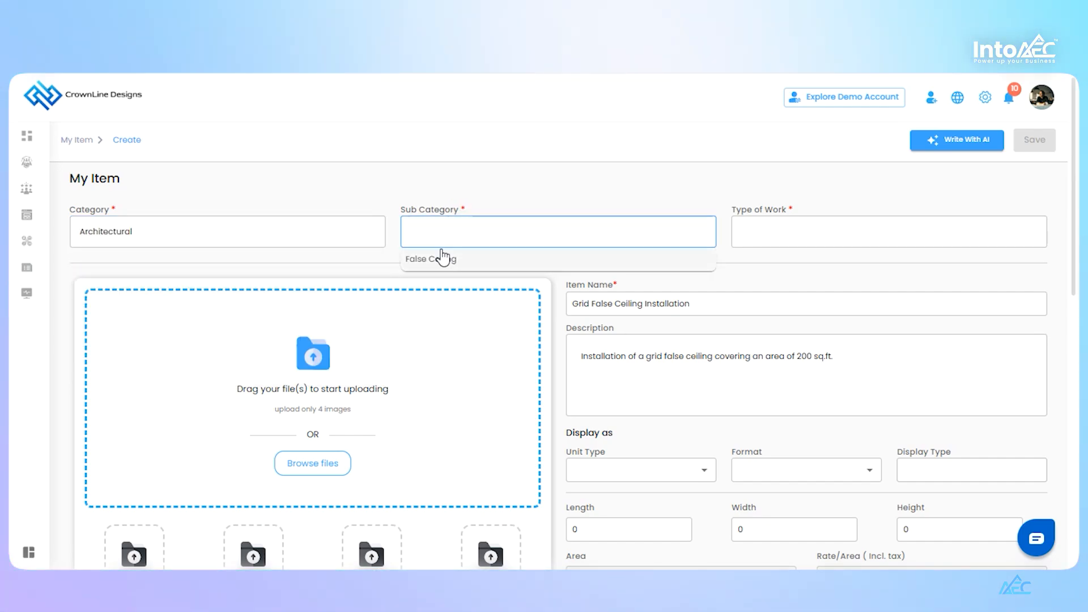
{"action": "left_click", "coordinate": [758, 235]}
{"action": "type", "text": "Grid"}
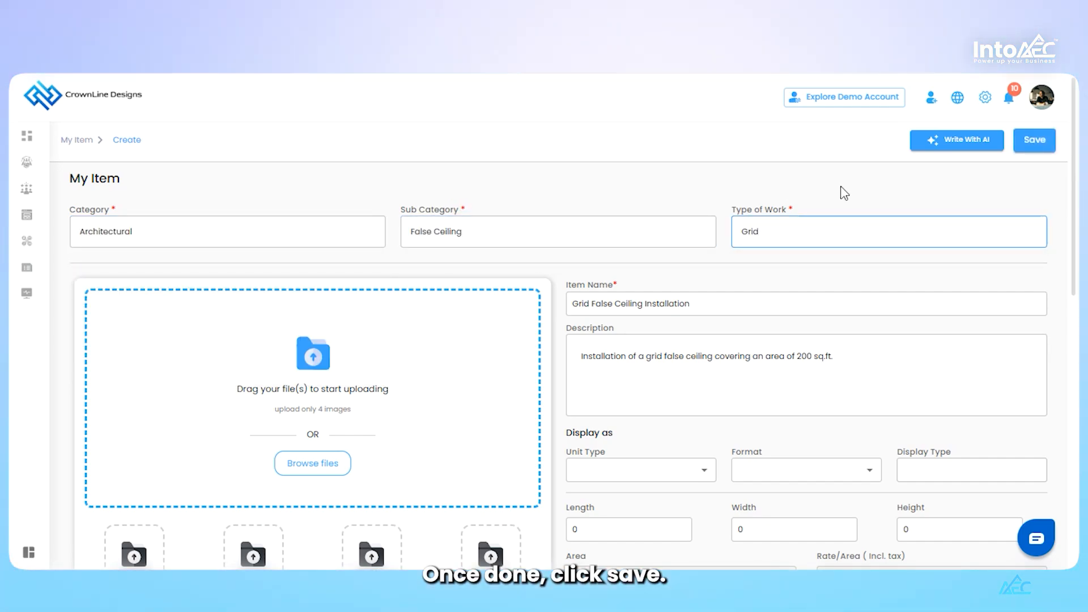
{"action": "left_click", "coordinate": [1044, 149]}
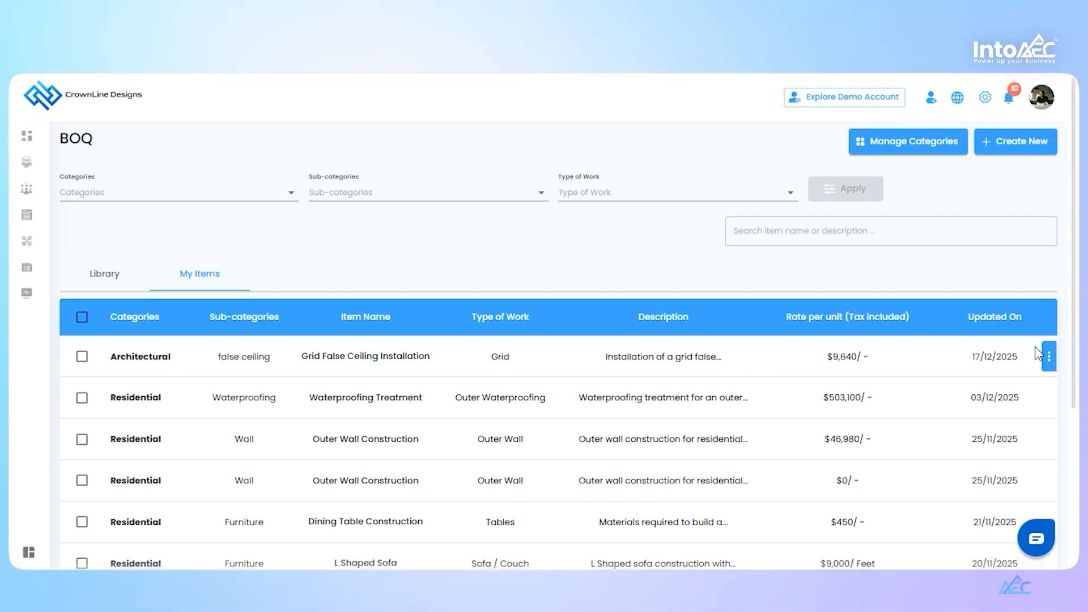
Show the available actions for the saved Grid False Ceiling Installation item and dismiss them without choosing one
{"action": "left_click", "coordinate": [1050, 357]}
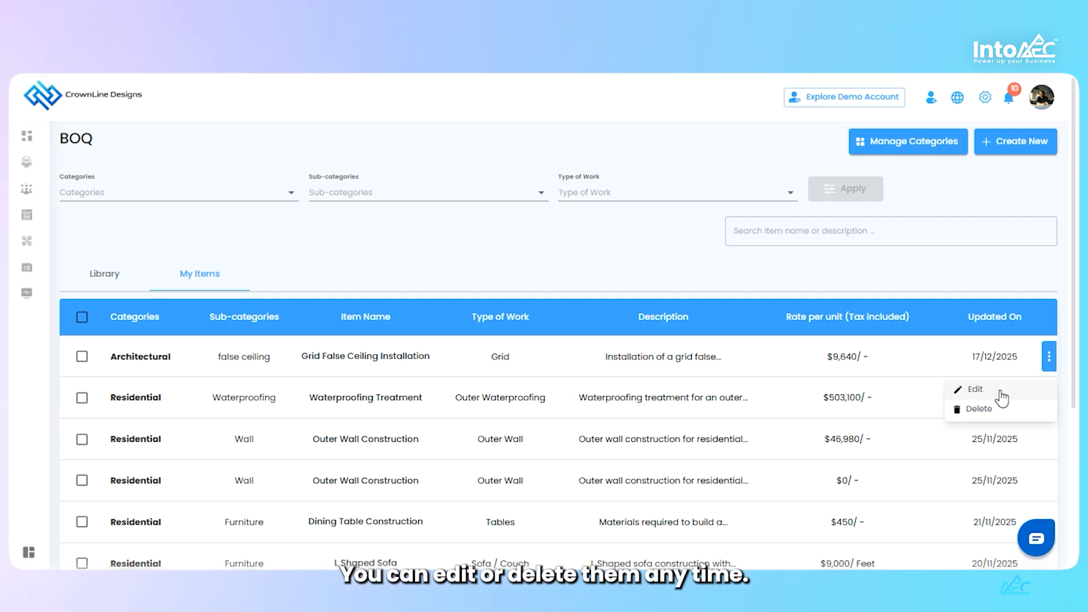
{"action": "left_click", "coordinate": [799, 271]}
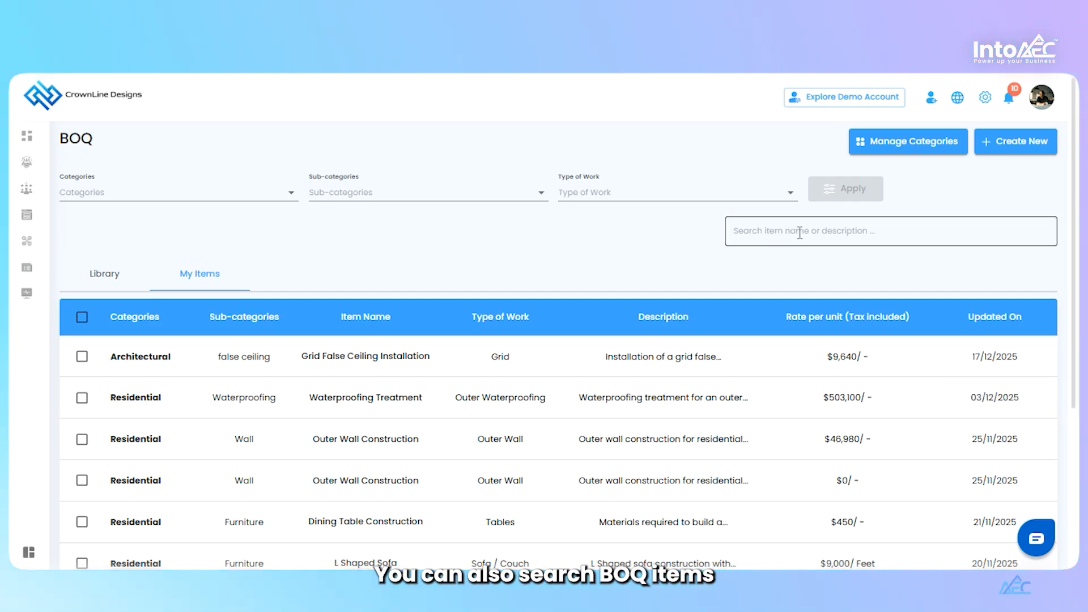